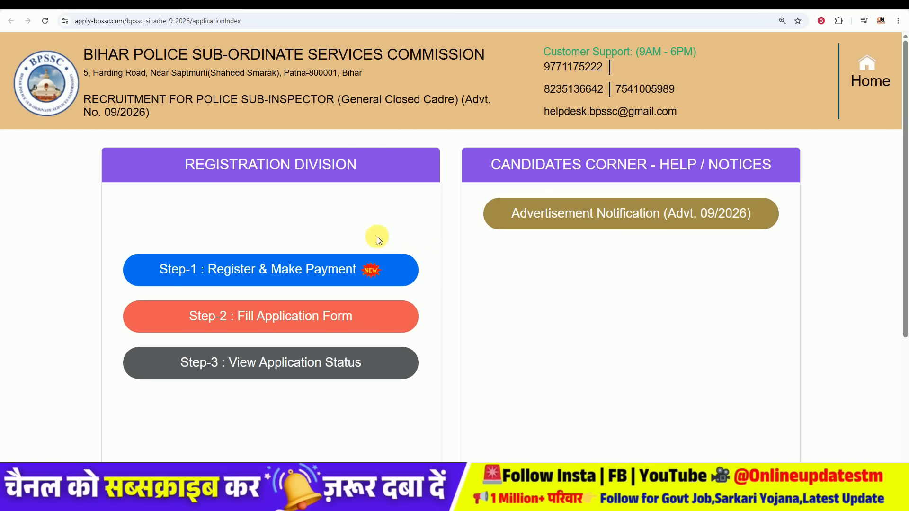
Step: Open the Online Update STM website in a new browser tab and open its Bihar Police Sub Inspector Vacancy 2026 article
key(ctrl+t)
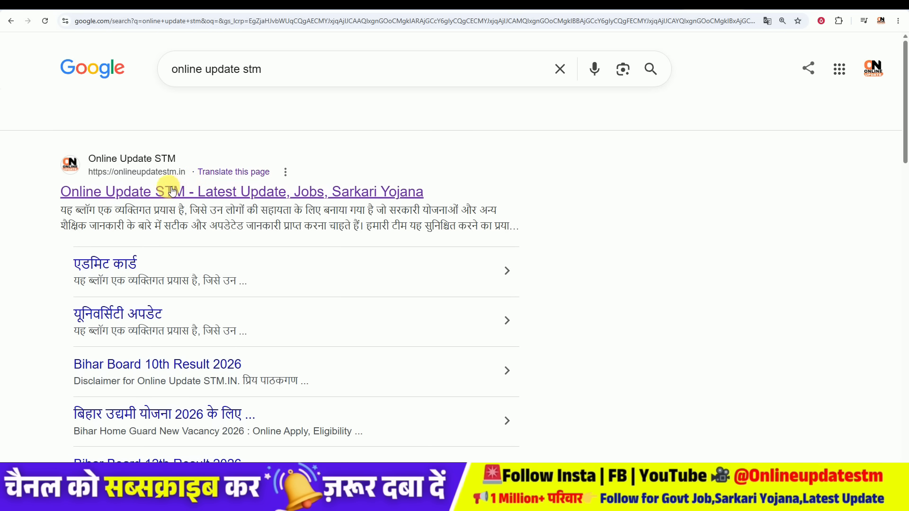
click(138, 194)
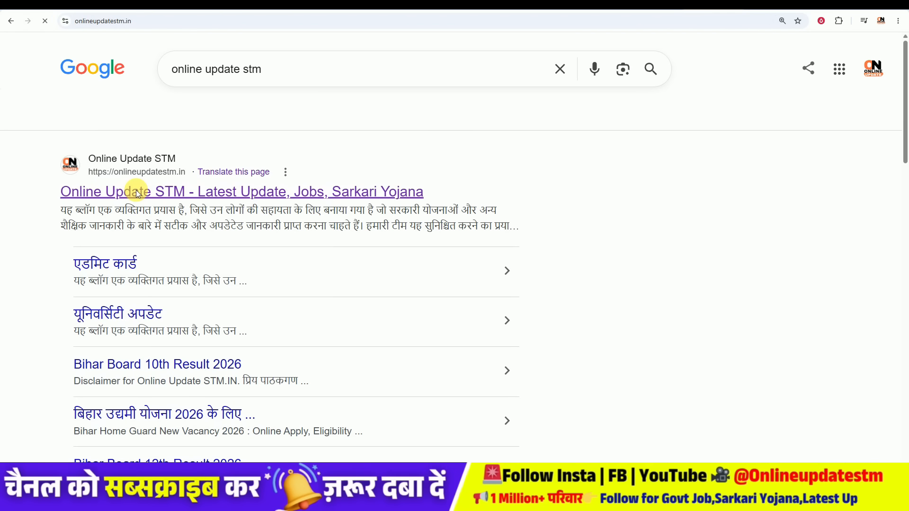
scroll(332, 230, down, 2)
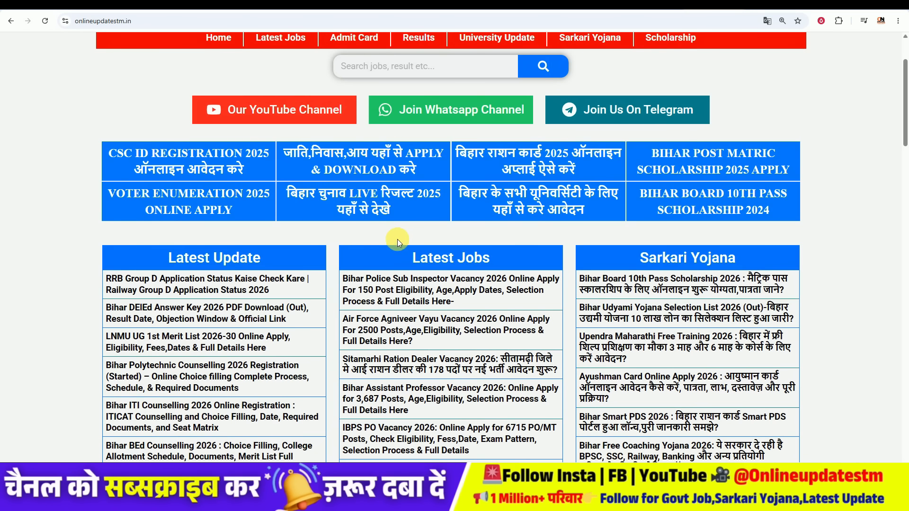
scroll(394, 245, down, 1)
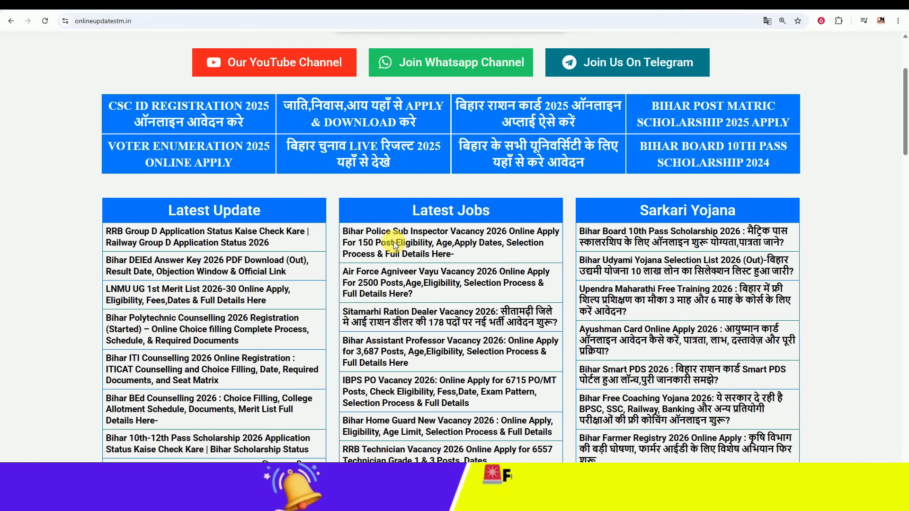
click(394, 242)
Step: Read the vacancy article's overview table, eligibility conditions and age limits by category
scroll(363, 199, down, 9)
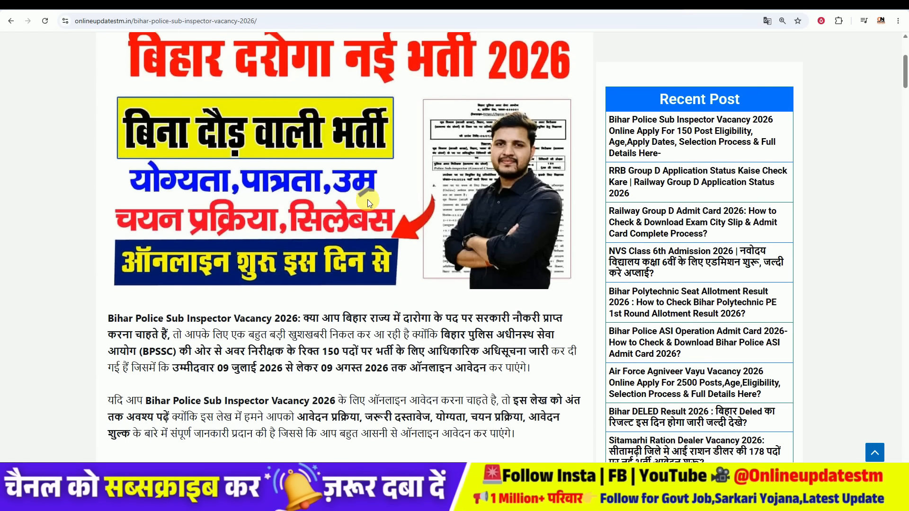
scroll(370, 203, down, 3)
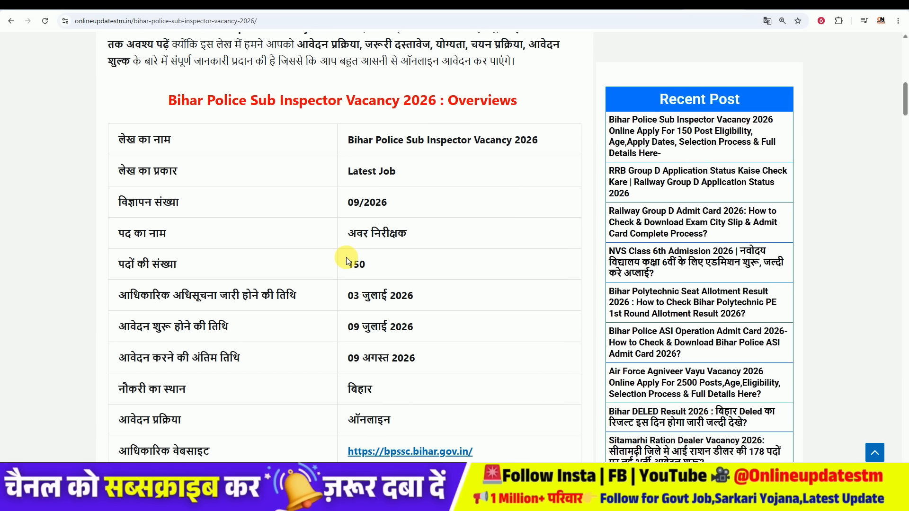
scroll(349, 270, down, 1)
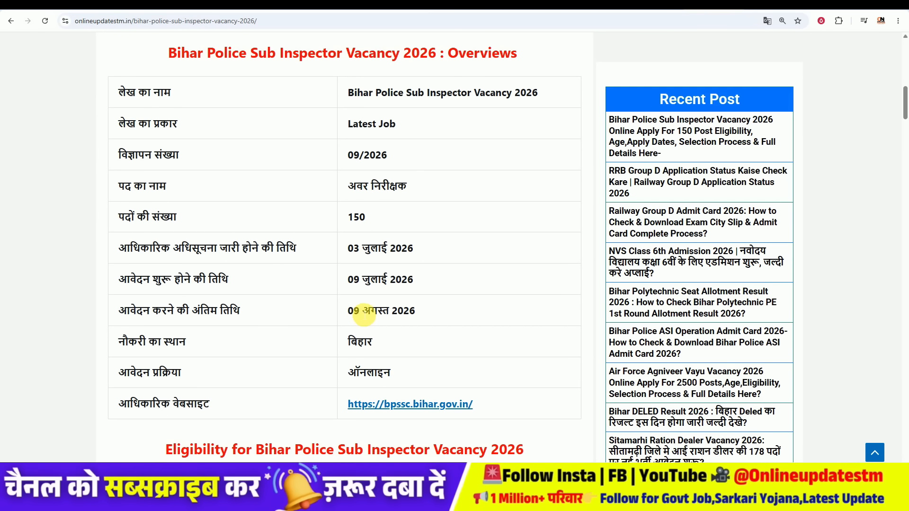
scroll(371, 288, down, 5)
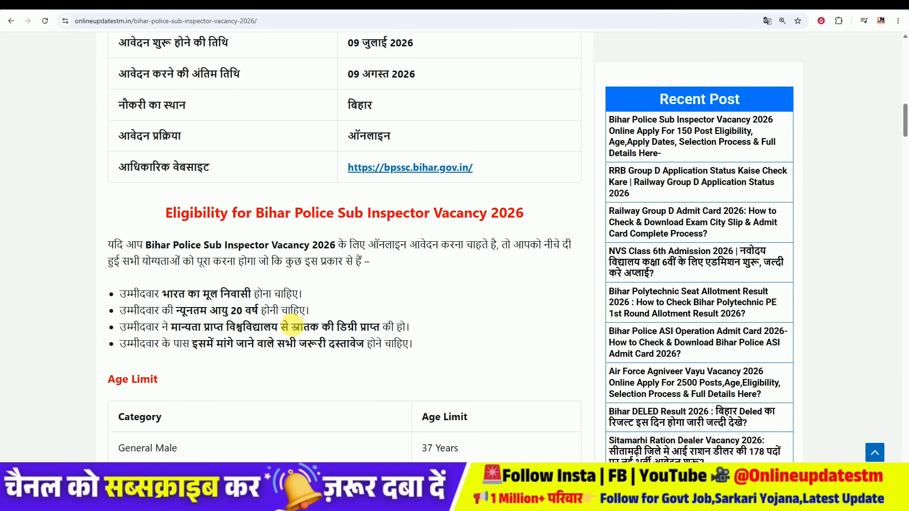
scroll(288, 322, down, 1)
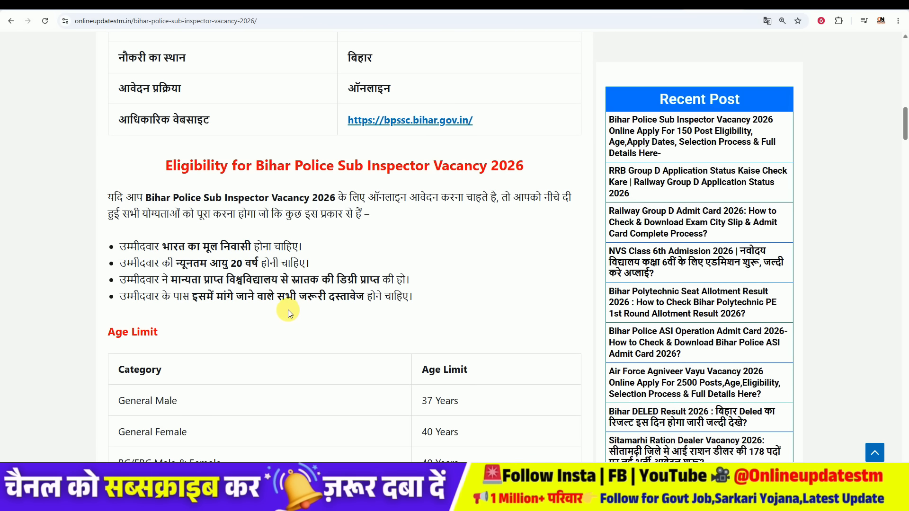
scroll(289, 313, down, 1)
scroll(227, 327, down, 1)
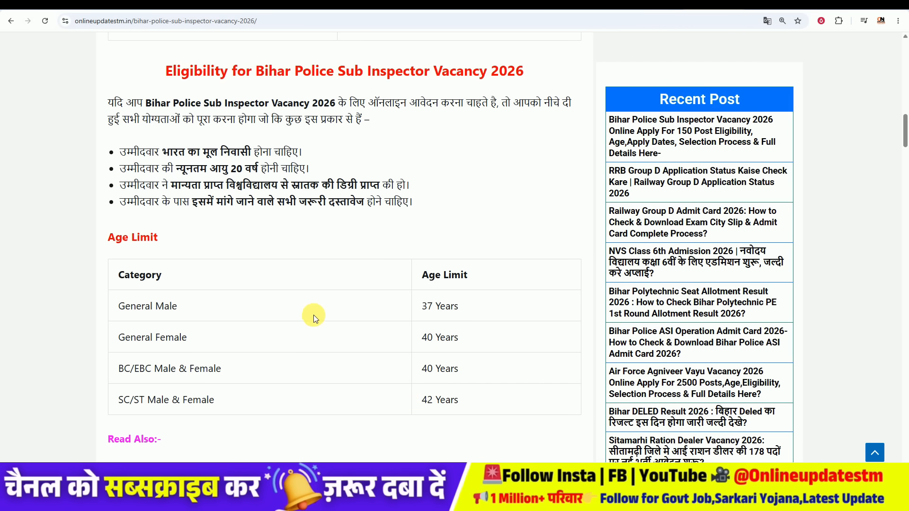
Step: Review the article's sections on required documents, selection process, application fees, physical standards and exam pattern
scroll(313, 315, down, 5)
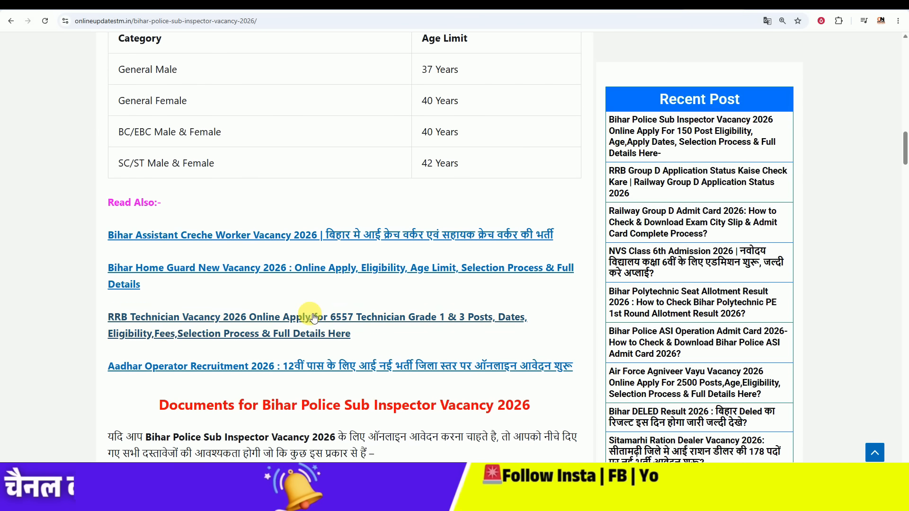
scroll(313, 316, down, 5)
scroll(313, 316, down, 2)
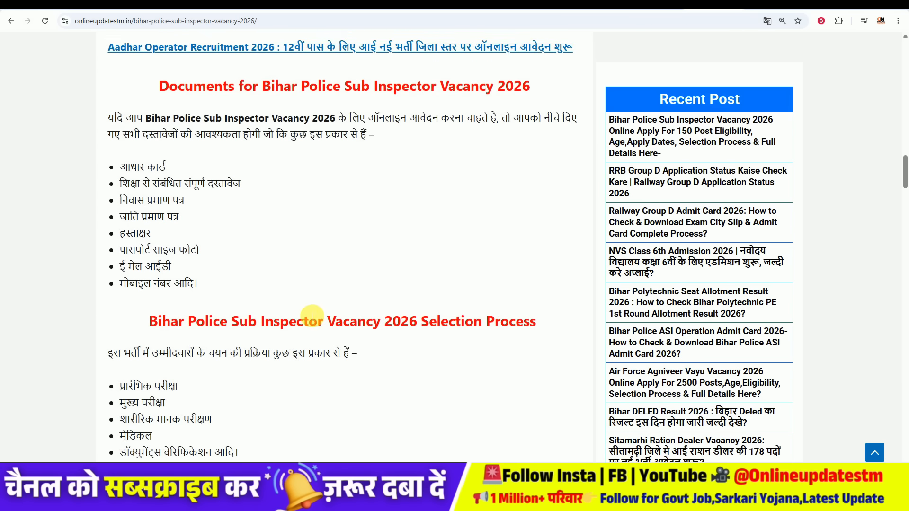
scroll(311, 316, down, 2)
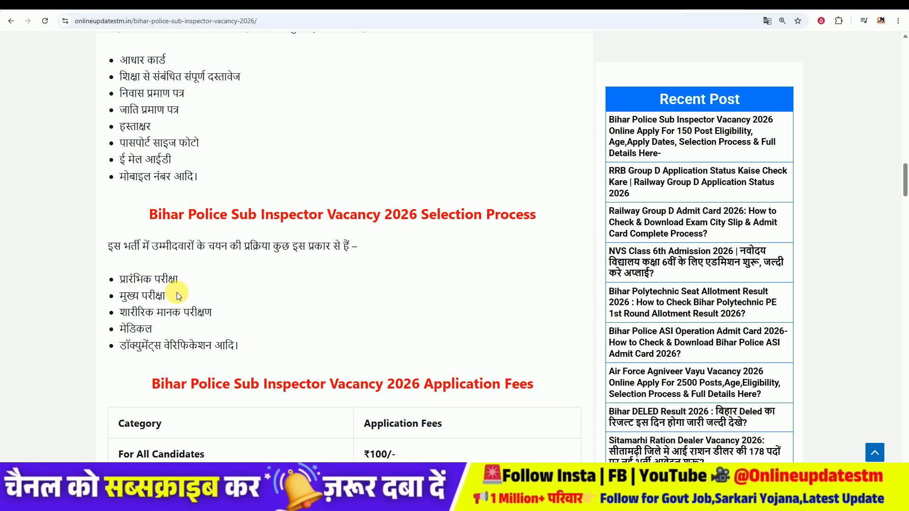
scroll(180, 286, down, 1)
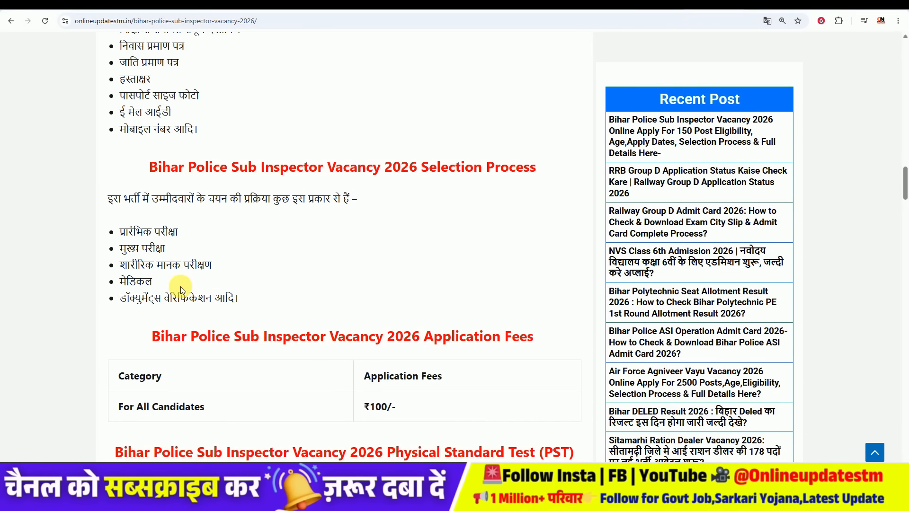
scroll(181, 283, down, 3)
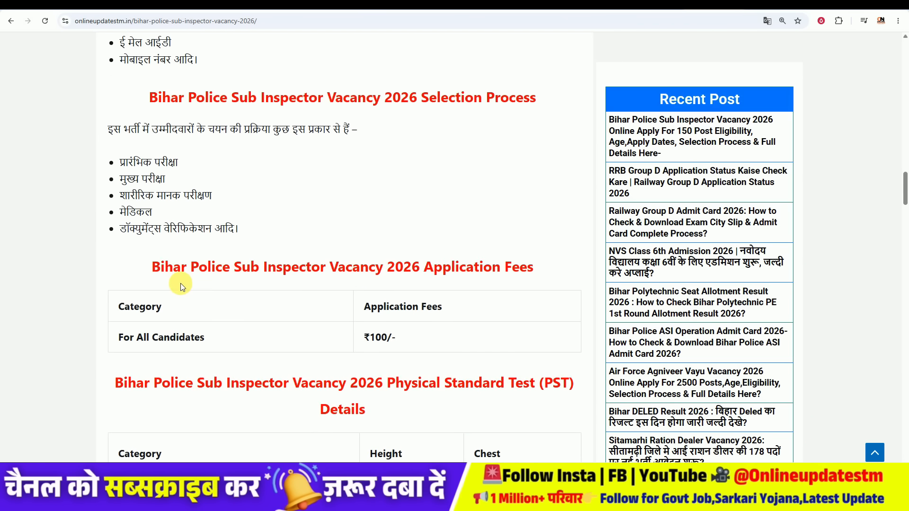
scroll(275, 280, down, 3)
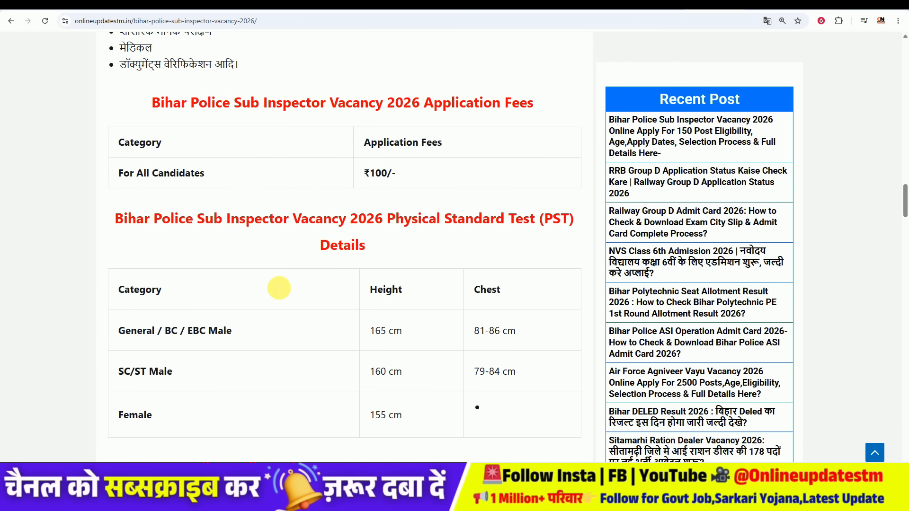
scroll(276, 286, down, 1)
scroll(274, 284, down, 2)
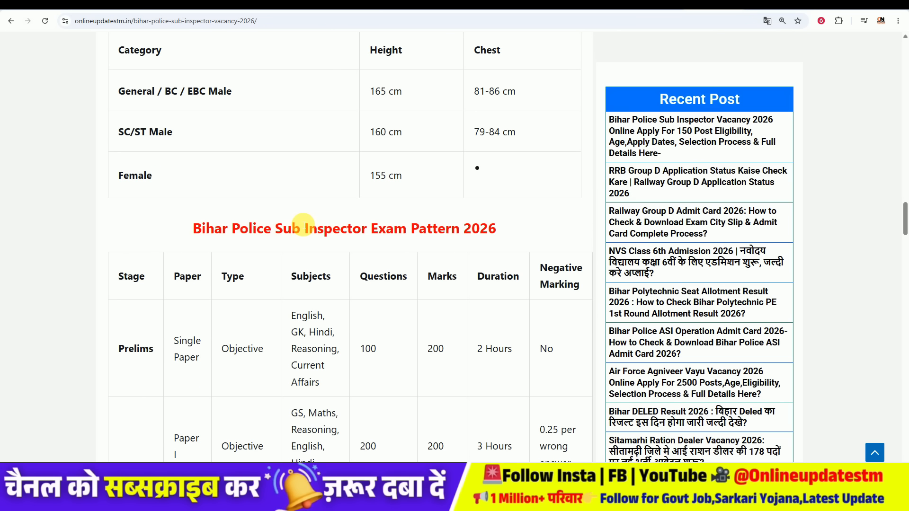
scroll(303, 225, down, 10)
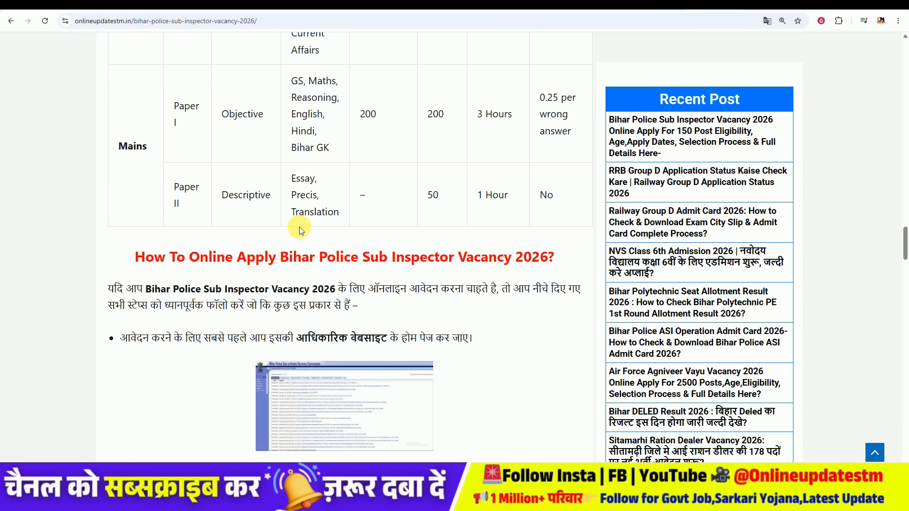
Step: Open the Online Apply page from the article's Important Link table
scroll(299, 231, down, 13)
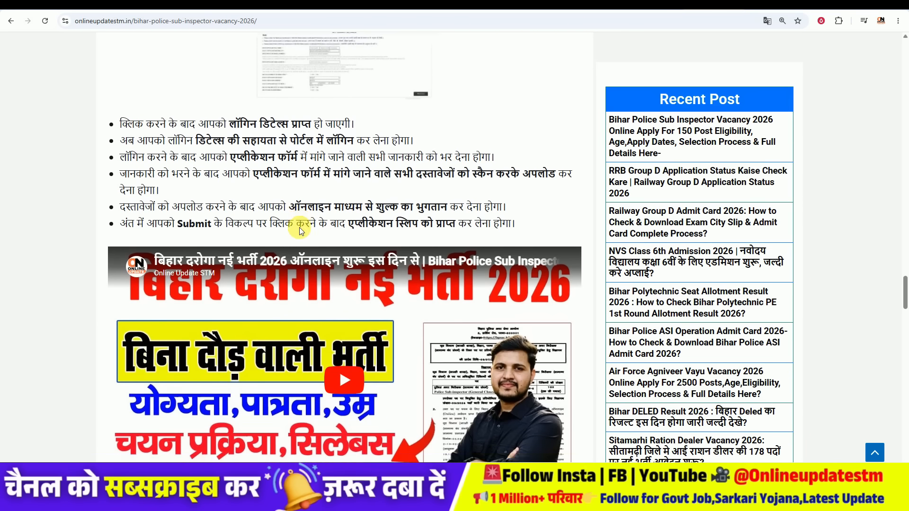
scroll(300, 227, down, 2)
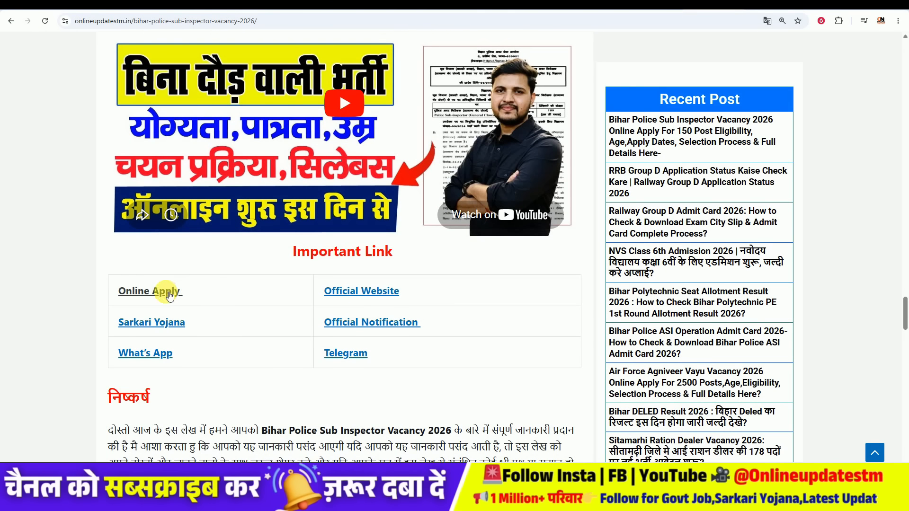
scroll(233, 300, up, 3)
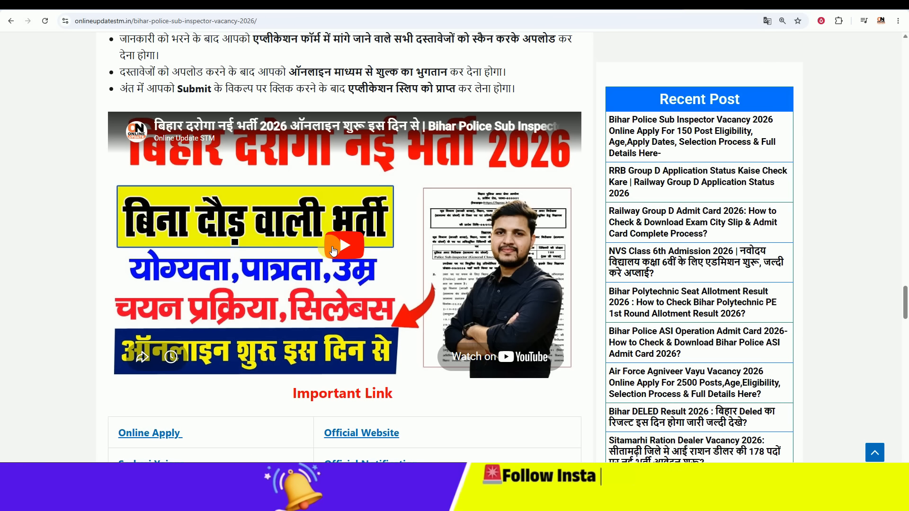
scroll(271, 297, down, 2)
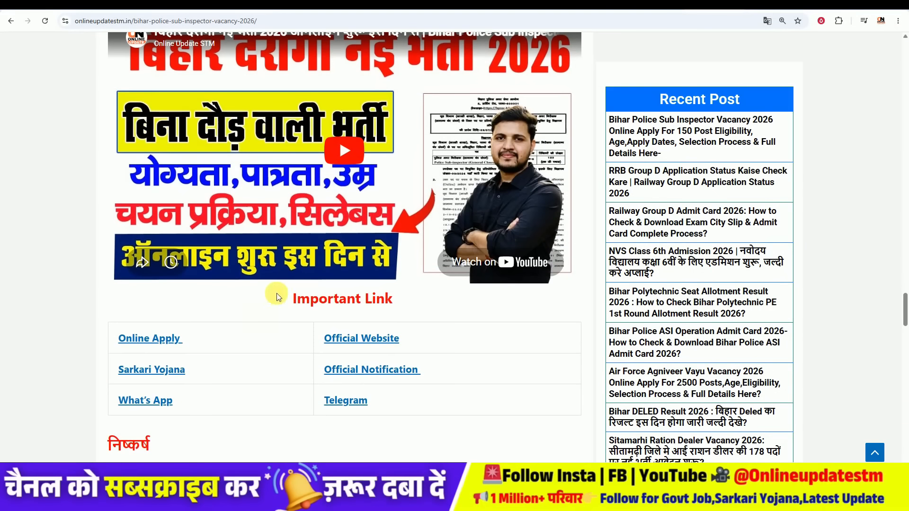
click(144, 340)
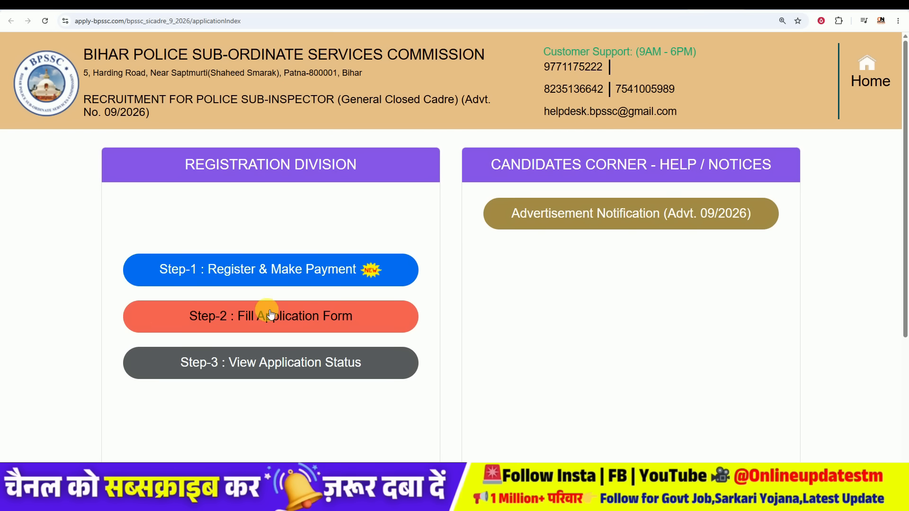
Step: Open the advertisement notification for Advt. 09/2026, enlarge it and read the application dates and post details
click(587, 219)
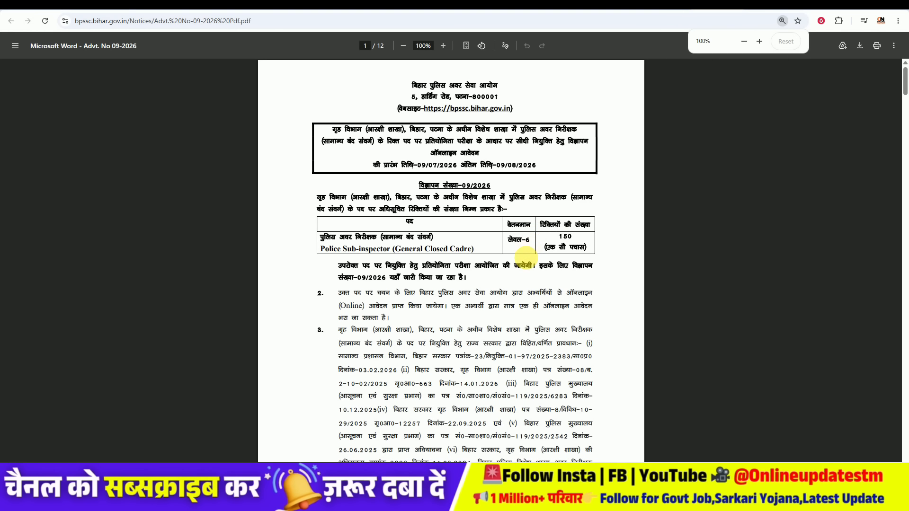
ctrl+scroll(533, 274, up, 3)
scroll(533, 213, up, 2)
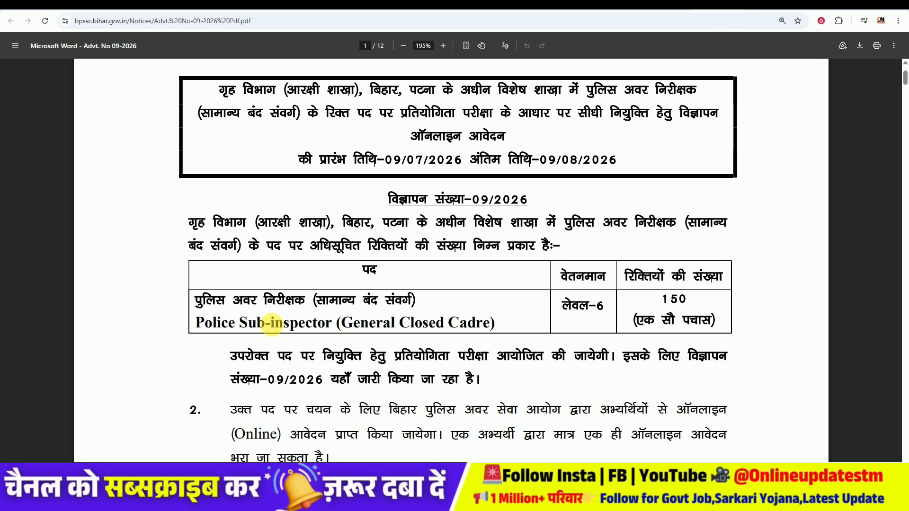
scroll(356, 260, down, 4)
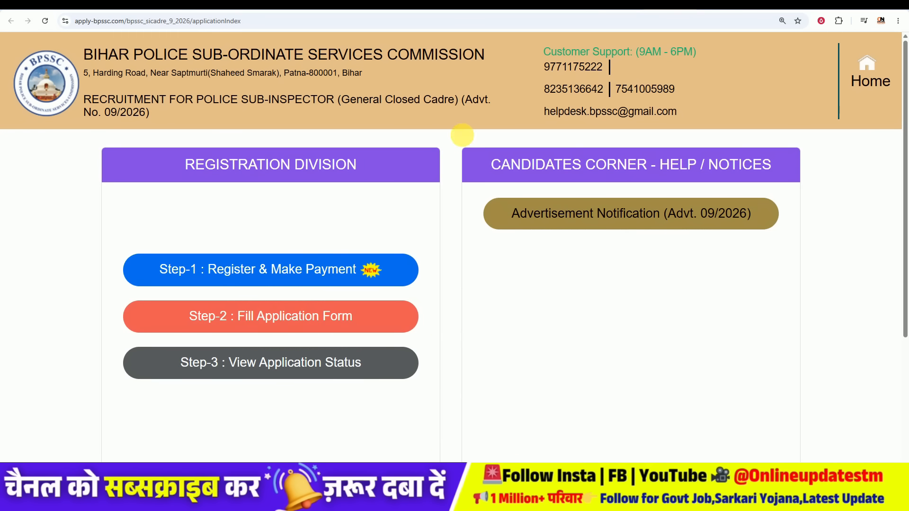
Step: Open Step-1 Register & Make Payment on the application portal and go through its instructions
click(236, 268)
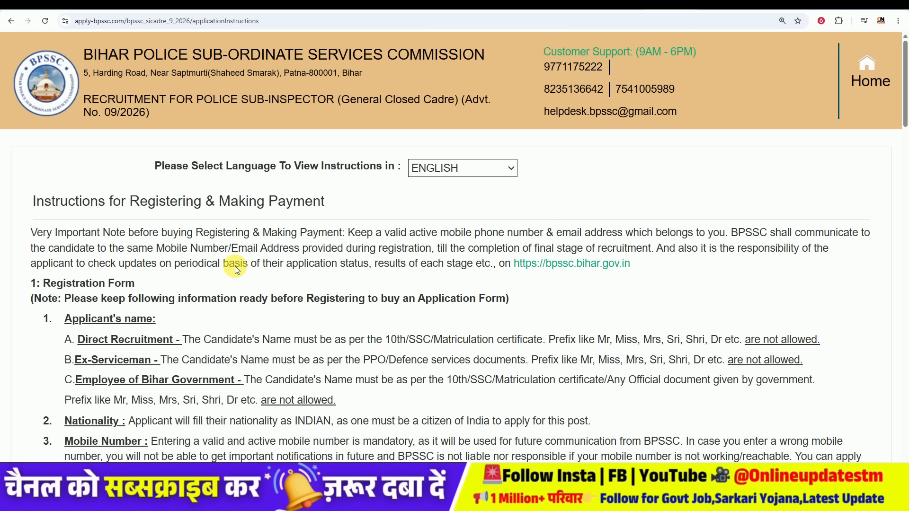
scroll(296, 232, down, 3)
scroll(298, 250, down, 6)
scroll(288, 259, down, 5)
scroll(283, 260, down, 18)
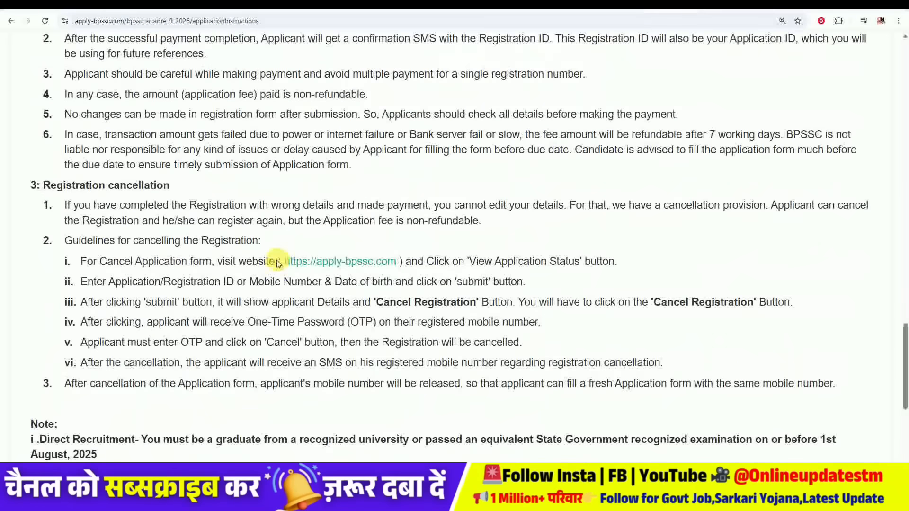
Step: Accept the declaration below the instructions and proceed to registration and payment
scroll(278, 263, down, 6)
click(34, 329)
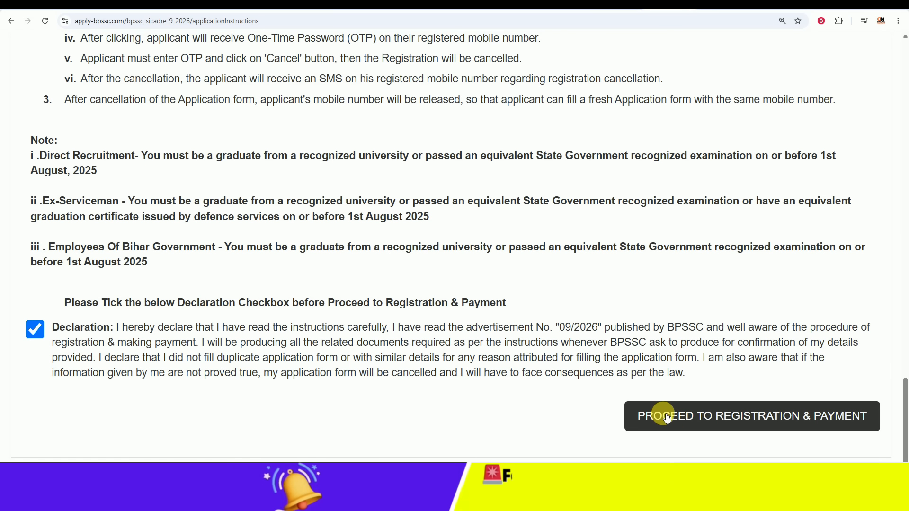
click(698, 413)
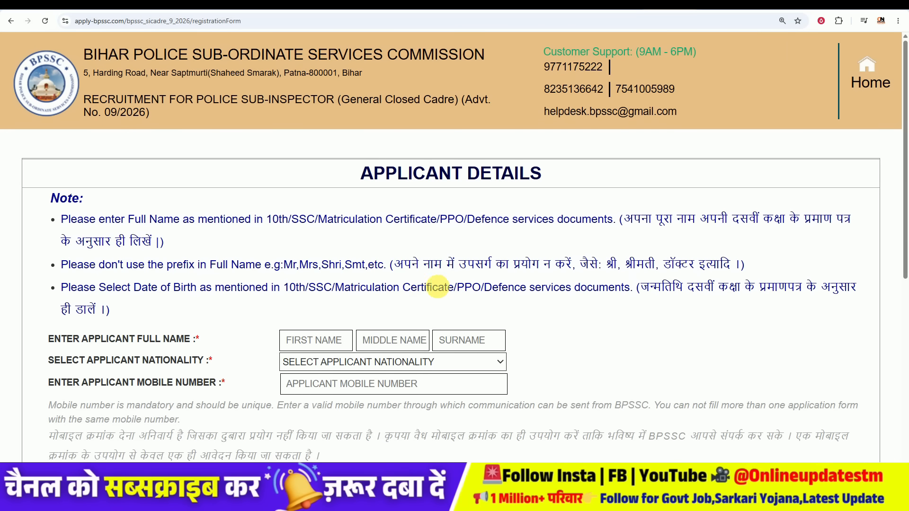
Step: Review the applicant name notes and set the applicant's nationality to INDIAN
scroll(270, 277, down, 2)
drag(84, 243, 168, 245)
click(236, 223)
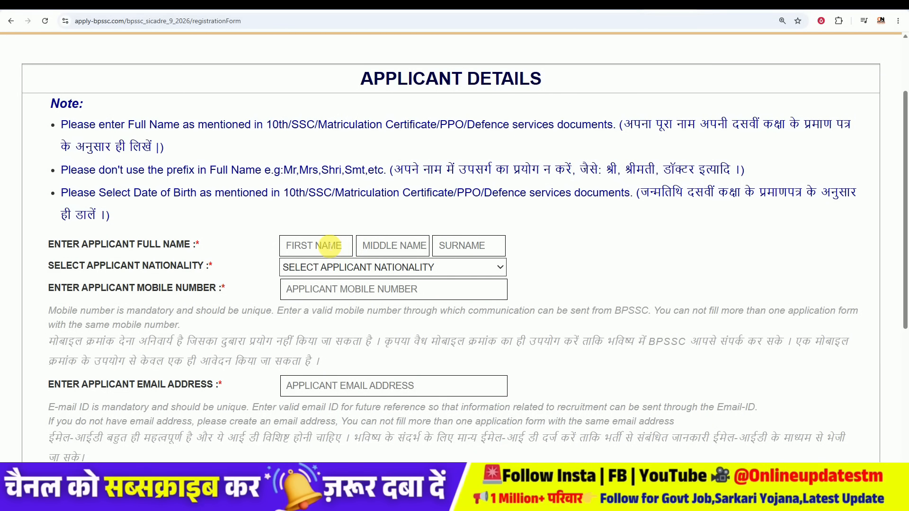
click(324, 264)
click(315, 298)
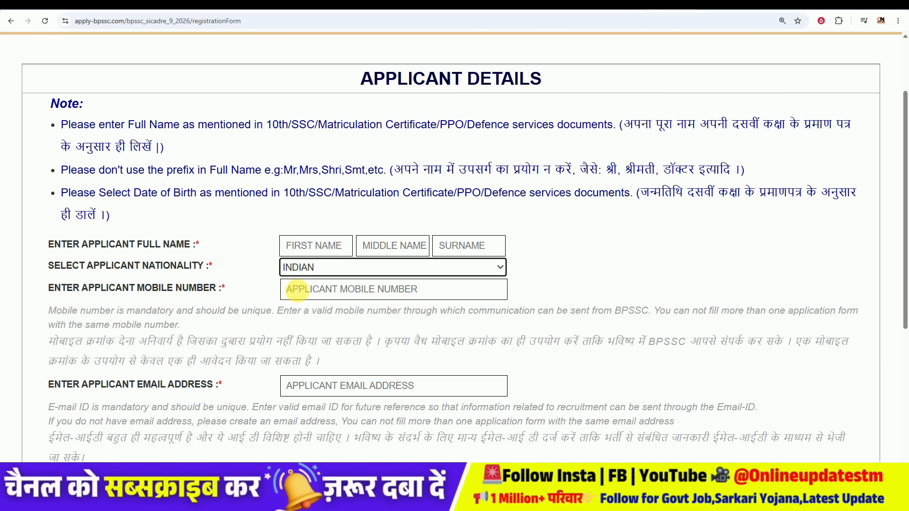
Step: Answer YES to the question about being a domicile of Bihar State
scroll(306, 289, down, 3)
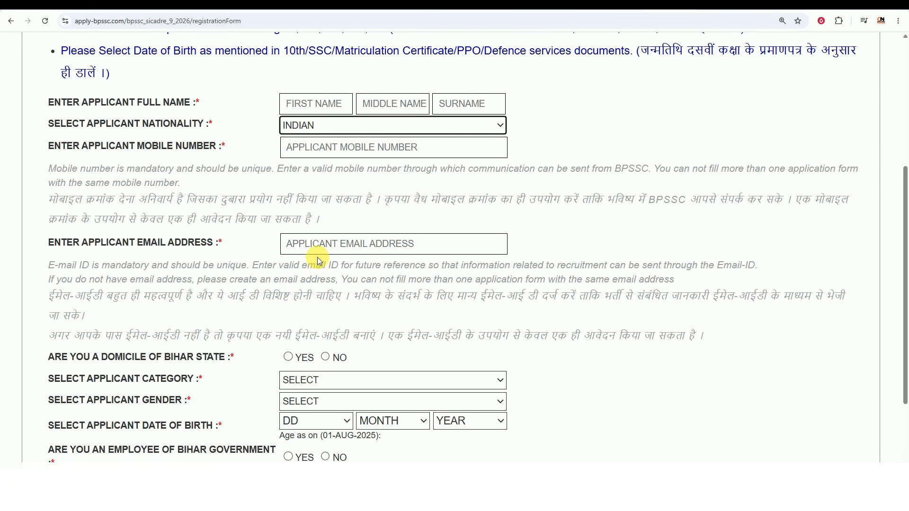
scroll(378, 249, down, 2)
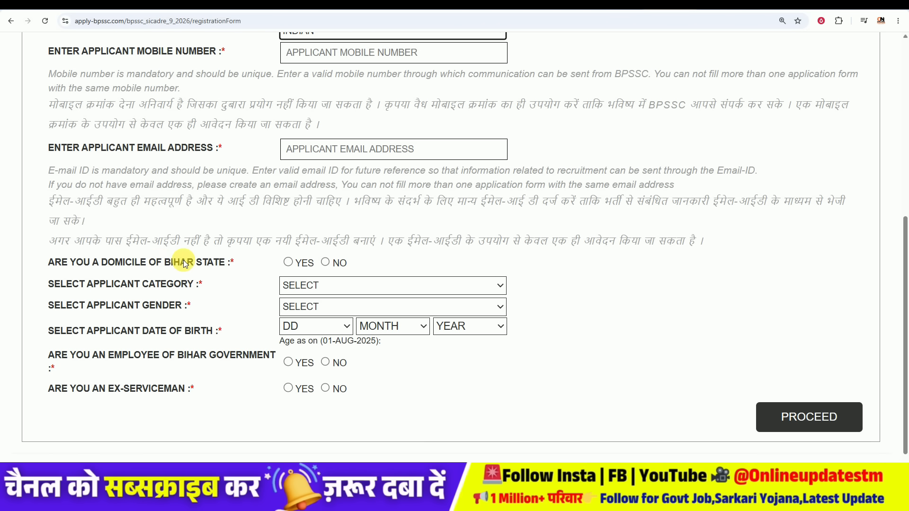
click(289, 262)
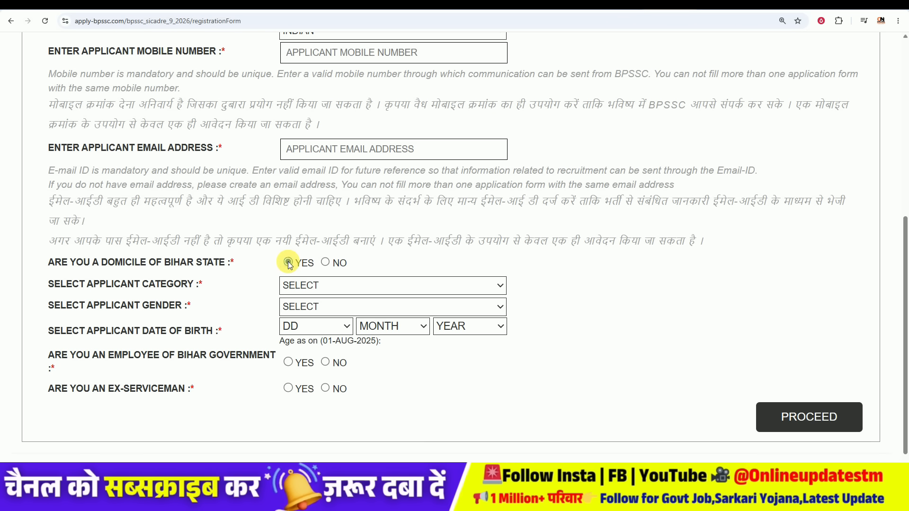
Step: Try NO for the Bihar domicile question, check the resulting applicant category, and restore the answer to YES
click(325, 263)
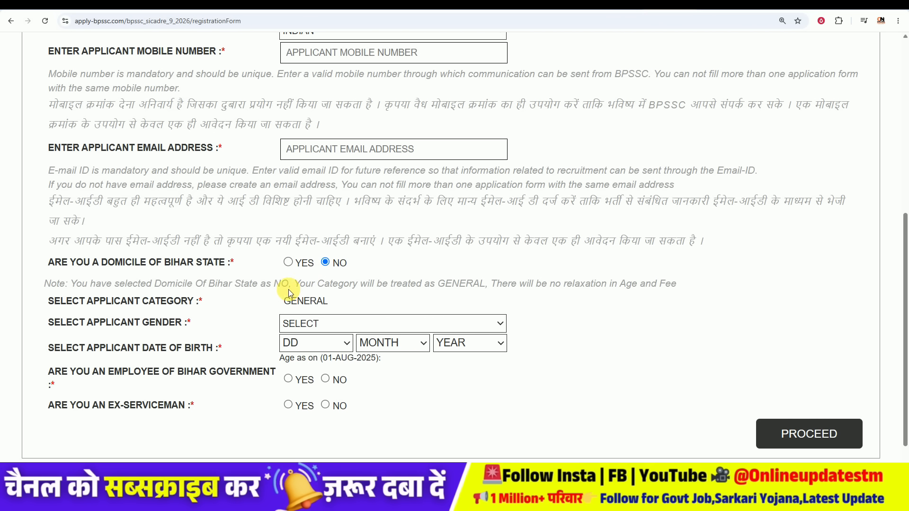
drag(284, 301, 334, 298)
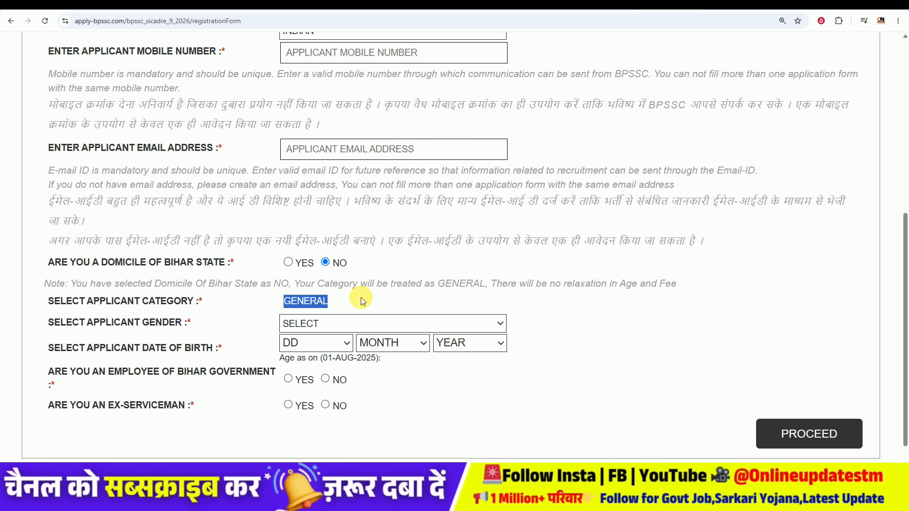
click(361, 298)
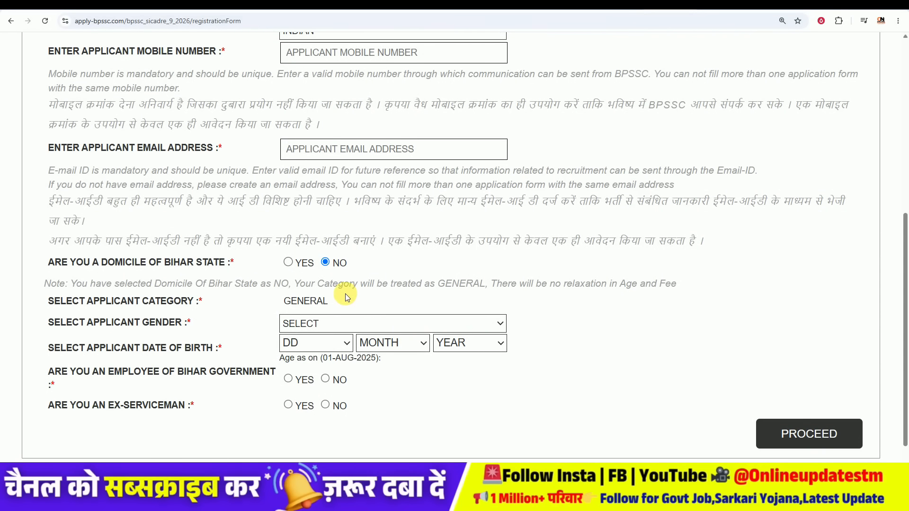
click(292, 266)
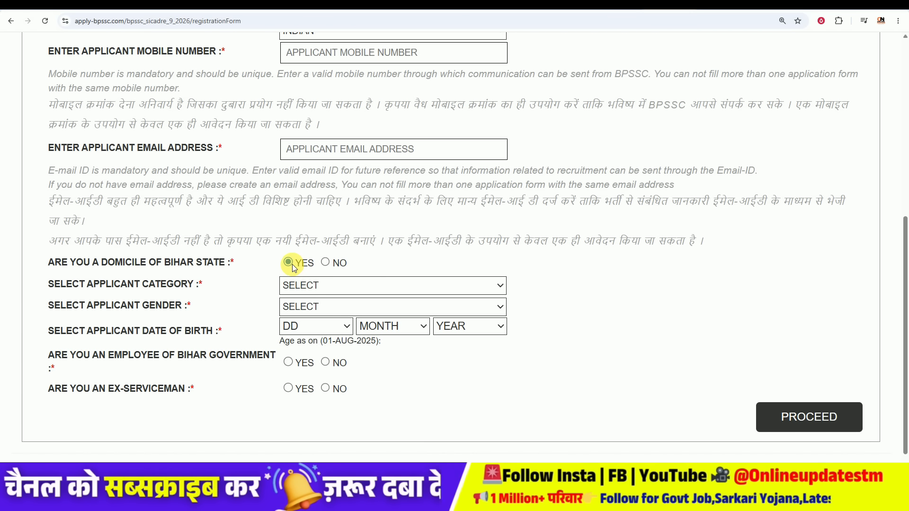
Step: Set the applicant category to BC and the gender to MALE
click(308, 285)
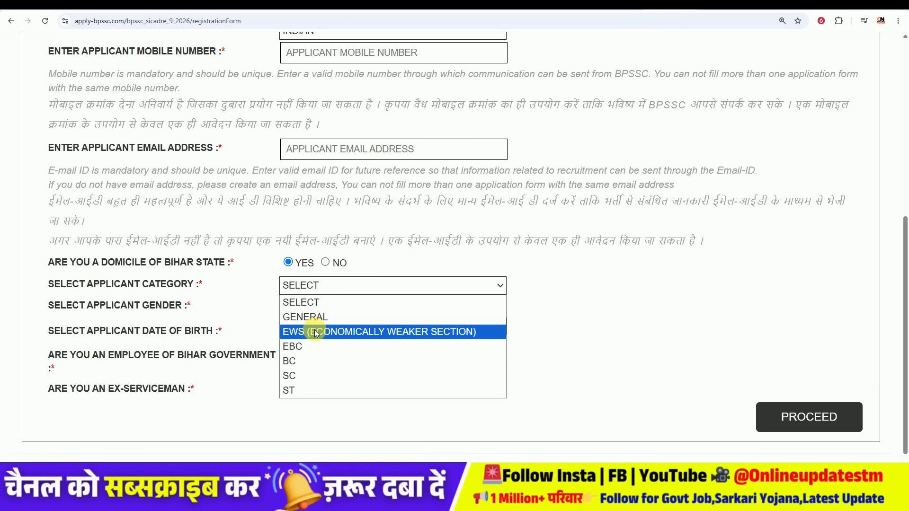
click(308, 360)
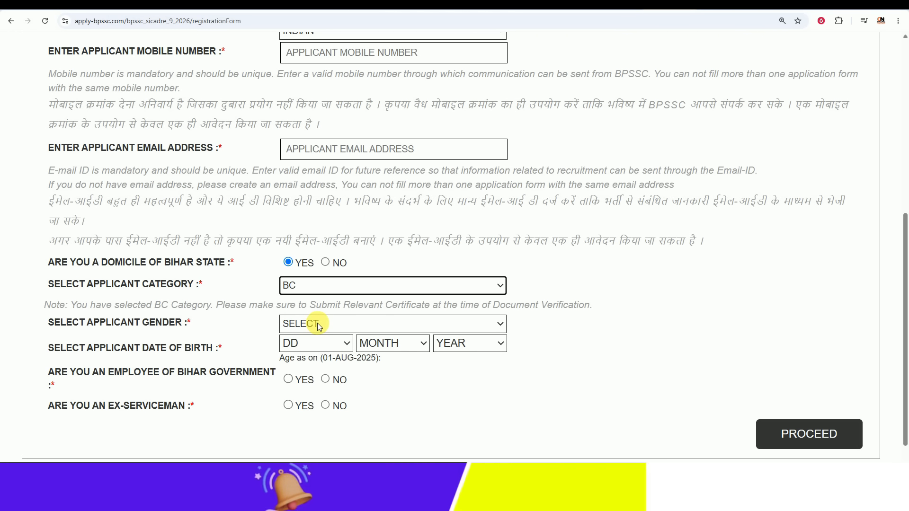
click(317, 323)
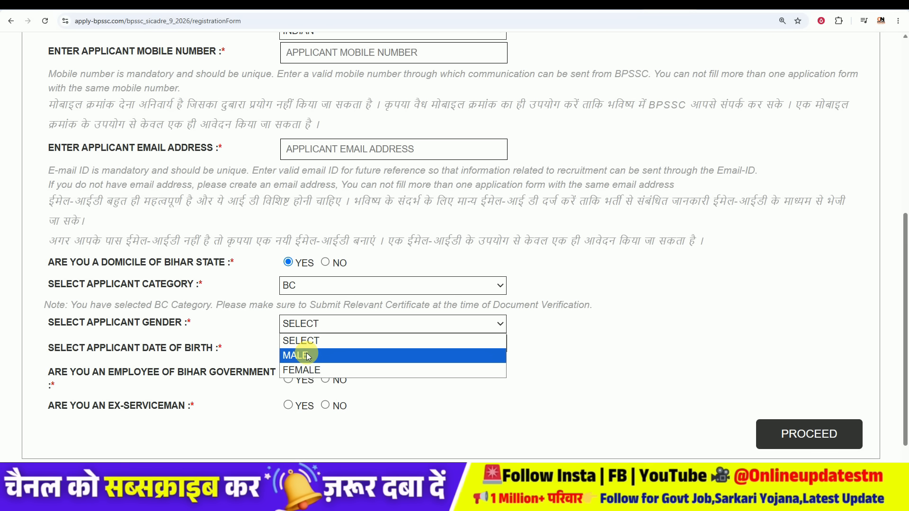
click(308, 356)
Step: Select the day and month of the applicant's date of birth and open the year choices without picking one
click(312, 344)
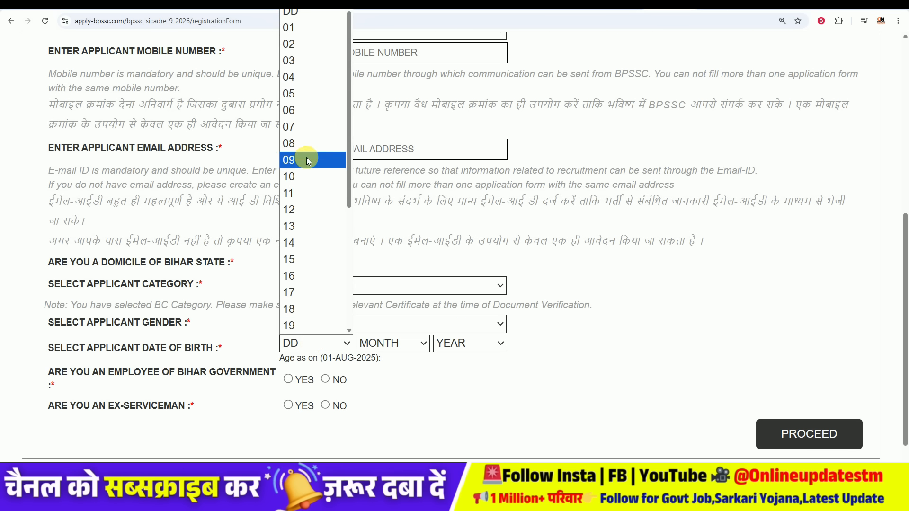
click(302, 60)
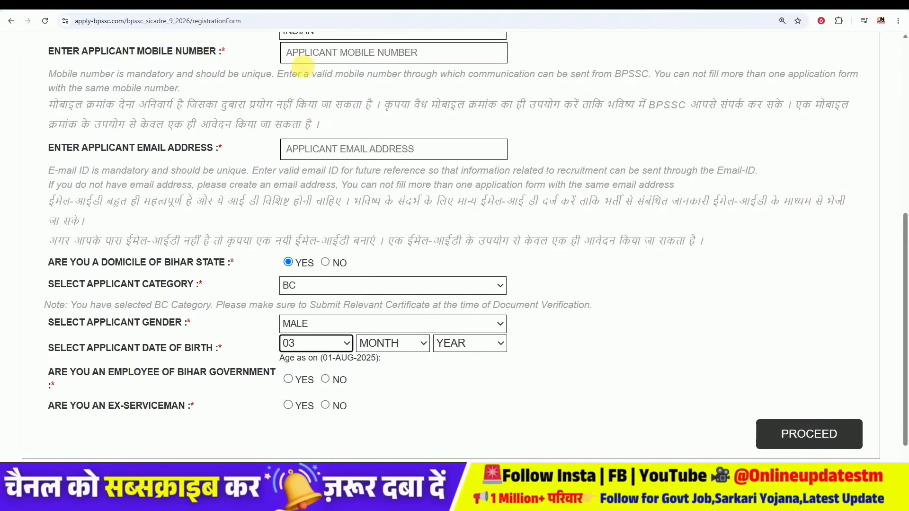
click(388, 336)
click(399, 231)
click(449, 341)
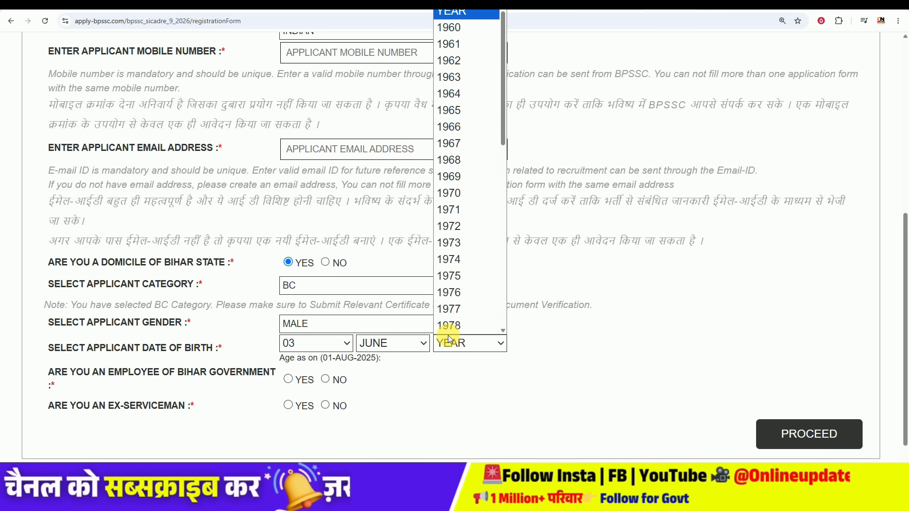
click(450, 340)
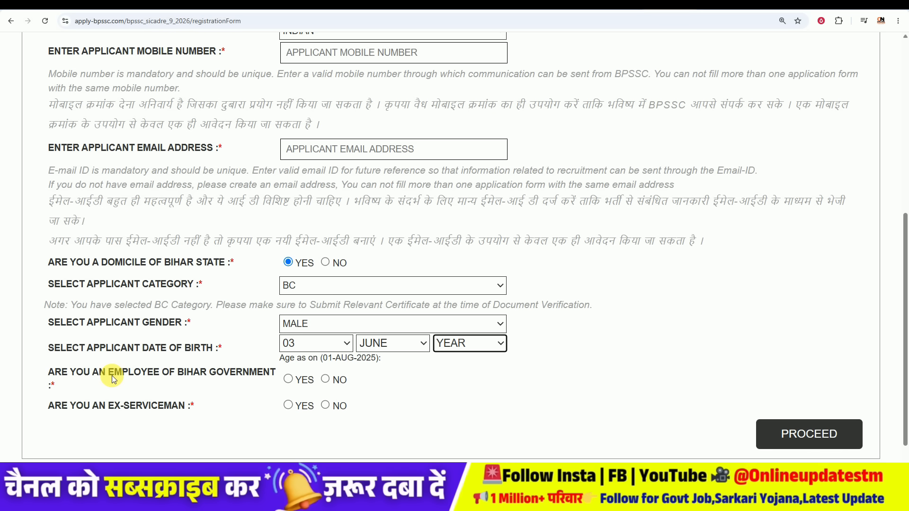
Step: Answer NO to both the Bihar Government employee and the ex-serviceman questions
click(324, 379)
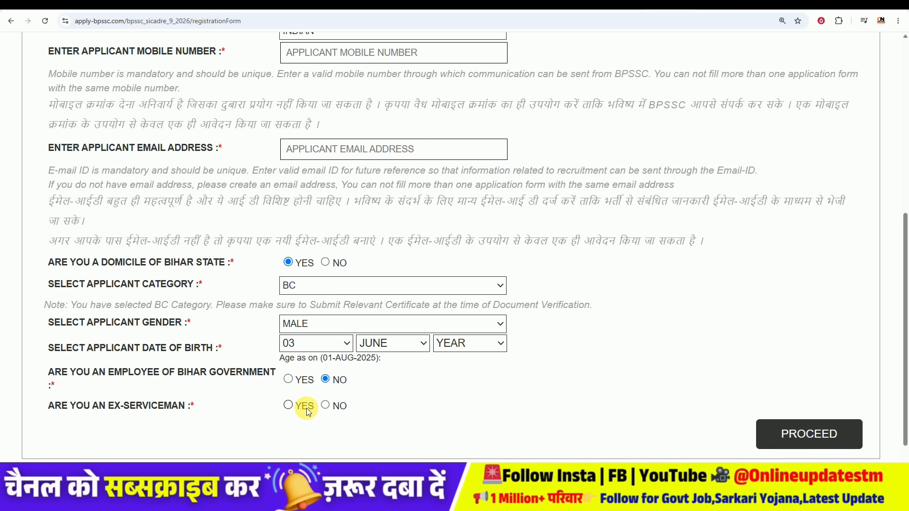
click(328, 406)
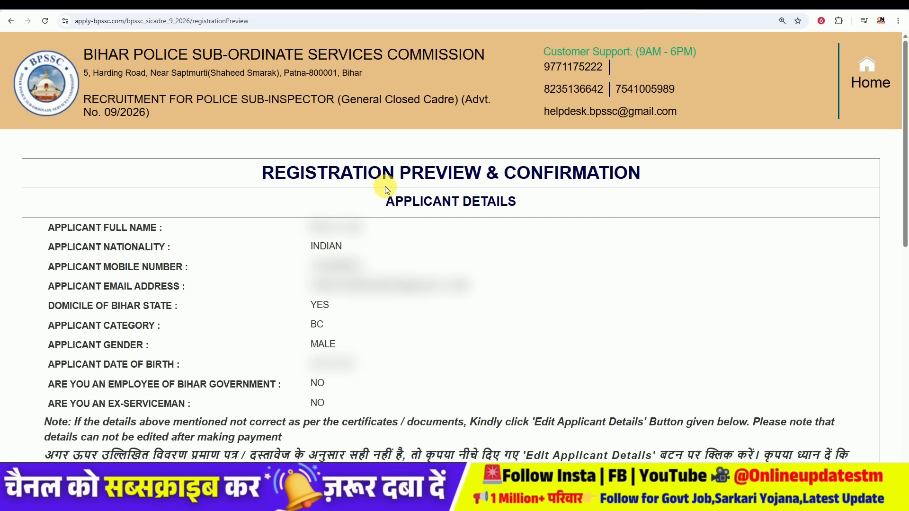
Step: Review the registration preview with its fee notes and accept the declaration by the candidate
scroll(400, 191, down, 6)
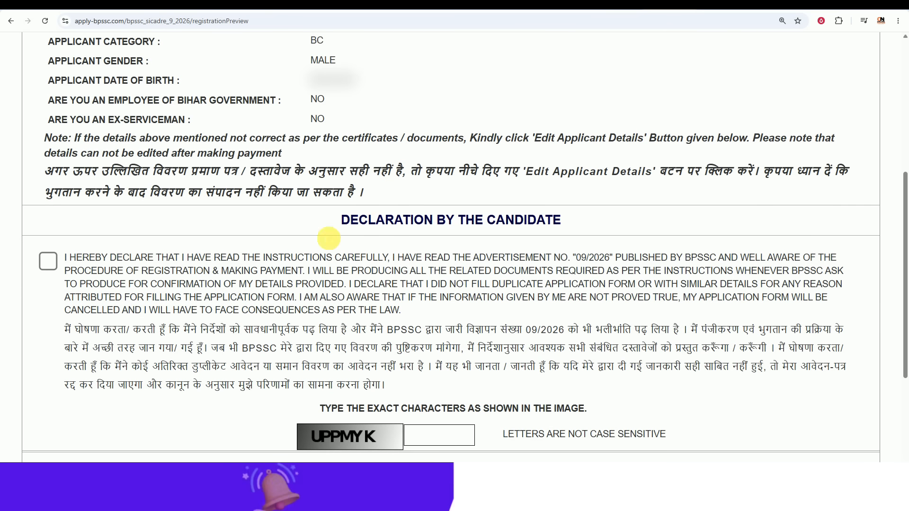
click(51, 264)
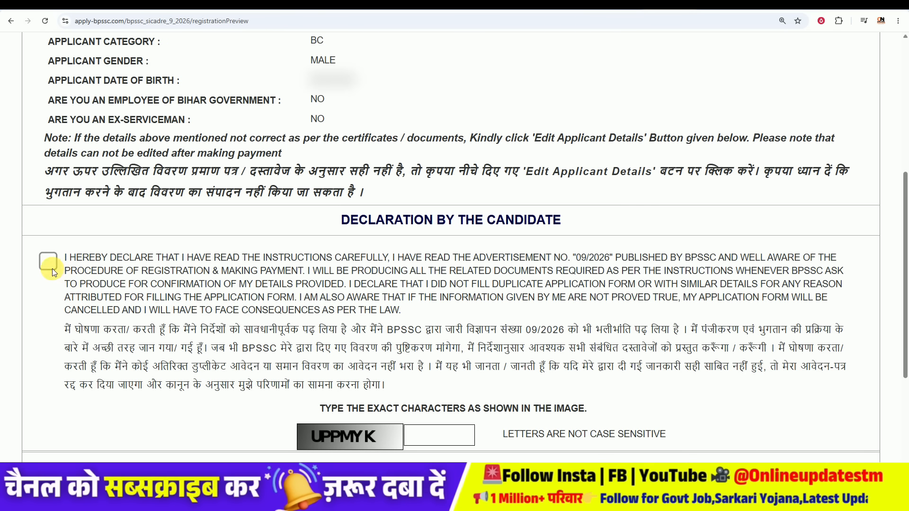
scroll(142, 252, down, 4)
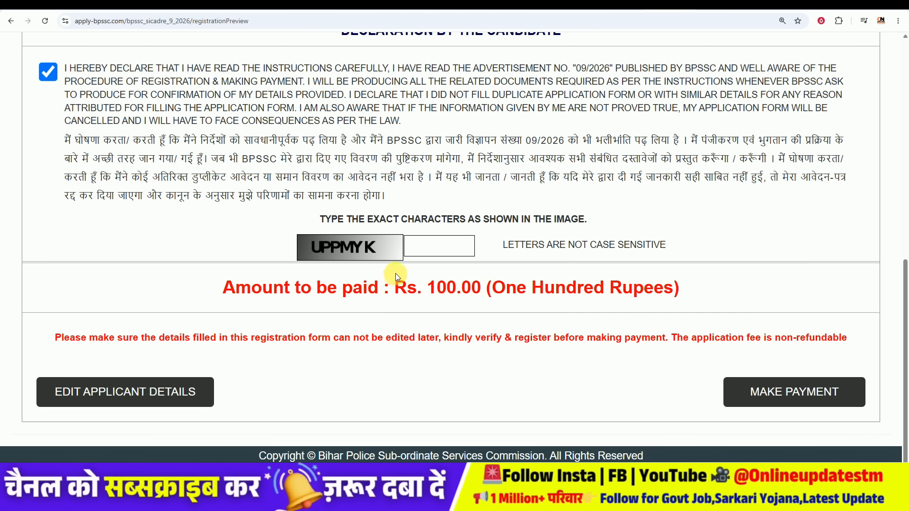
scroll(396, 274, up, 5)
scroll(392, 280, down, 2)
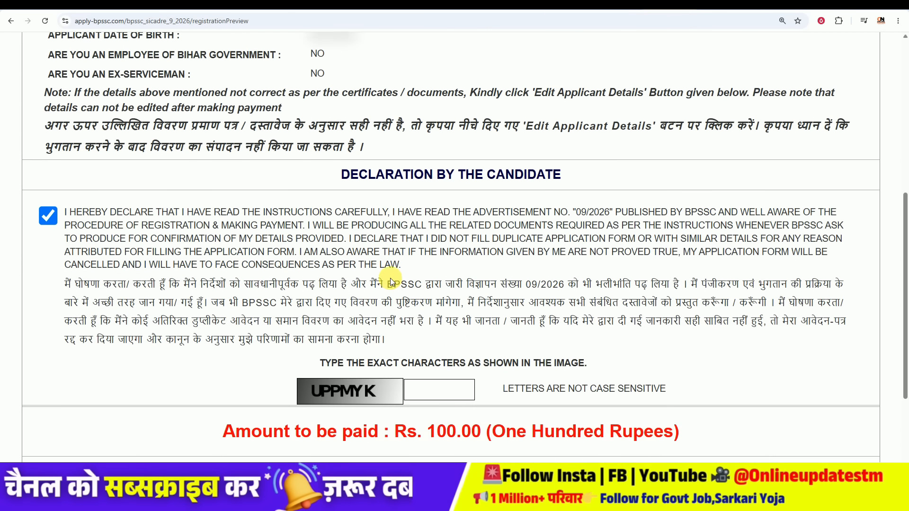
scroll(391, 281, down, 3)
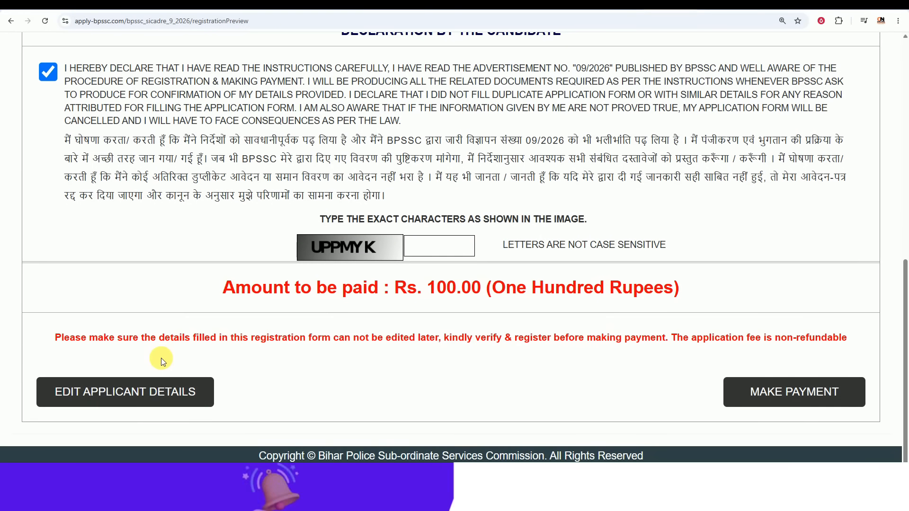
scroll(161, 358, up, 4)
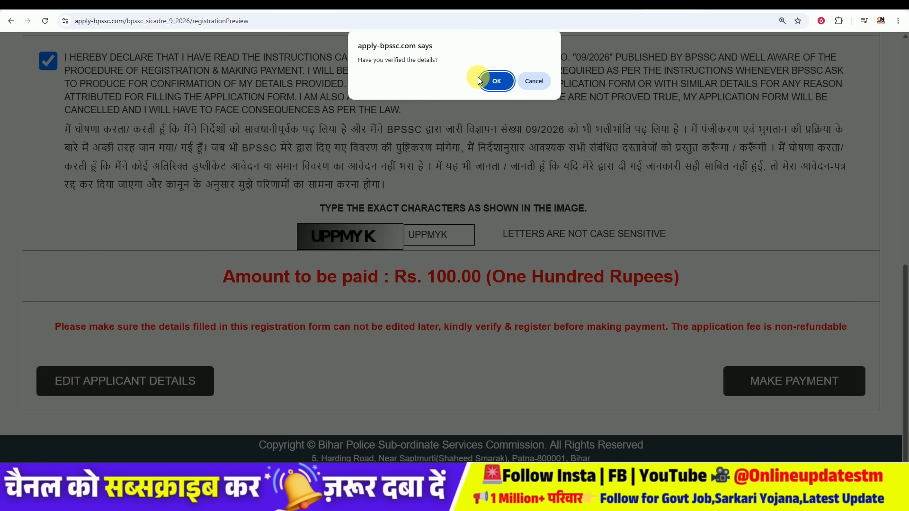
Step: Confirm that the registration details are verified and ready to submit, and proceed to pay the fee with UPI QR
click(496, 82)
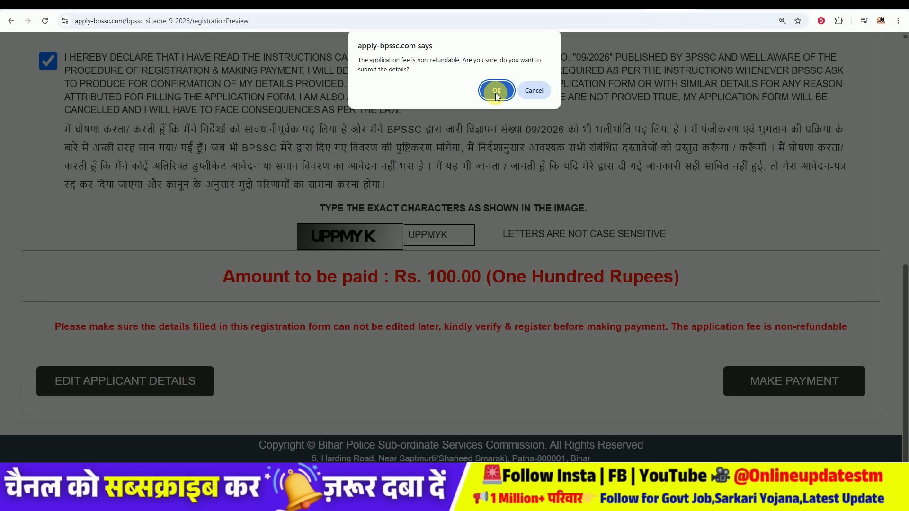
click(496, 90)
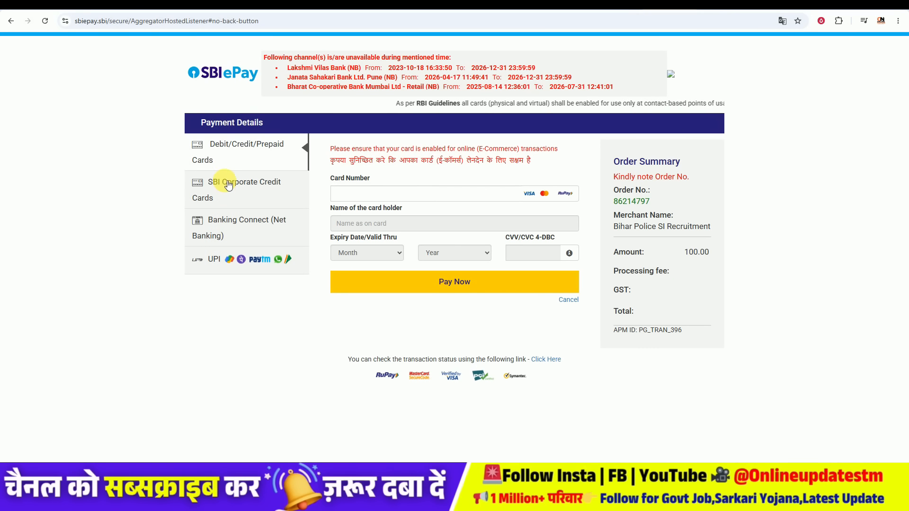
click(212, 263)
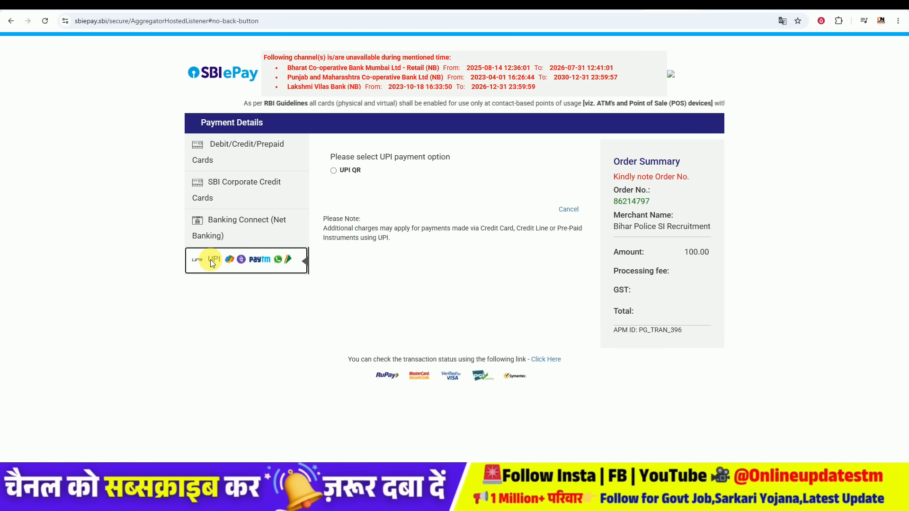
click(333, 171)
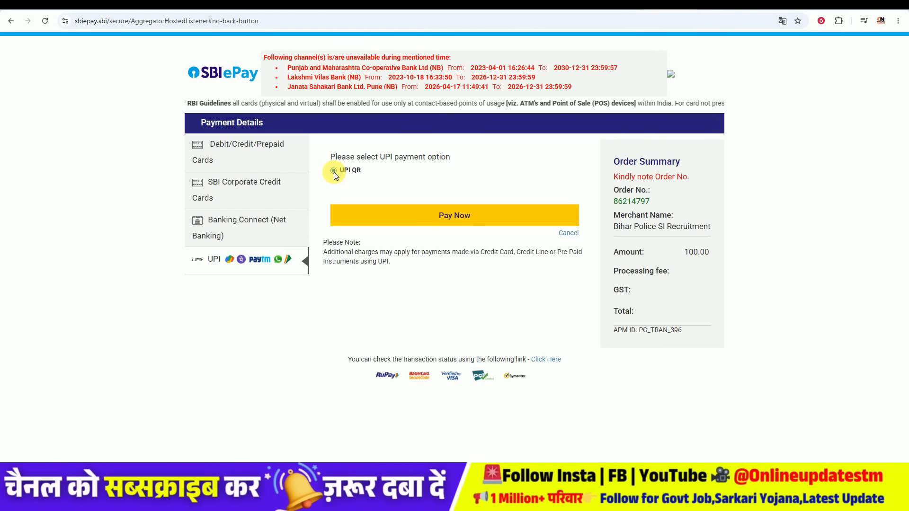
click(451, 221)
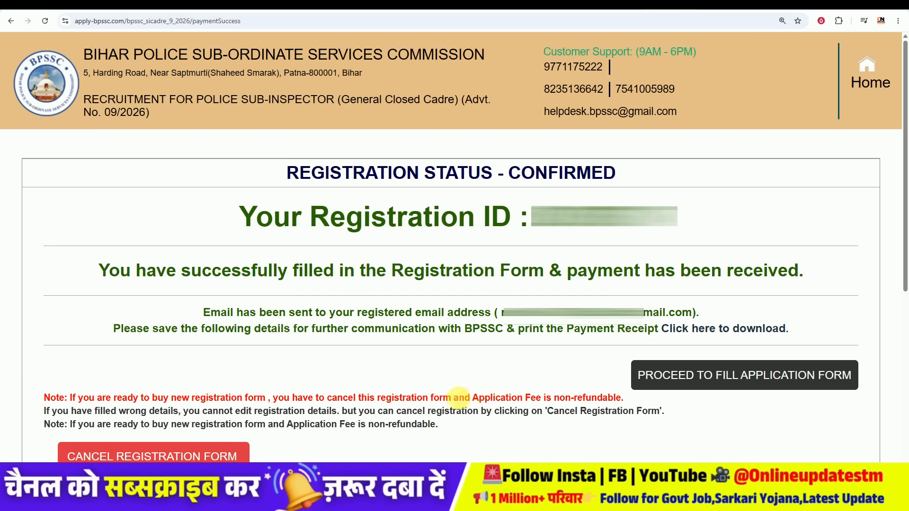
Step: Proceed from the registration confirmation to filling the application form and go through its instructions
click(657, 378)
click(506, 80)
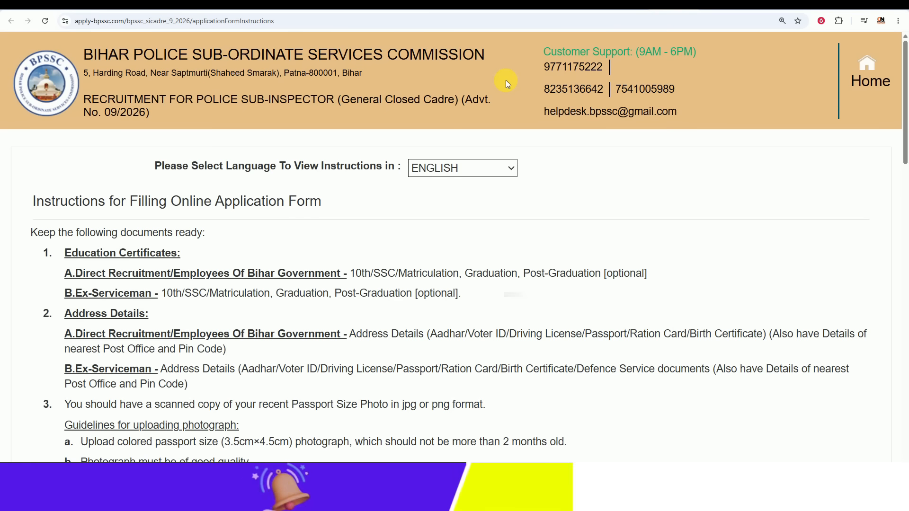
scroll(434, 280, down, 20)
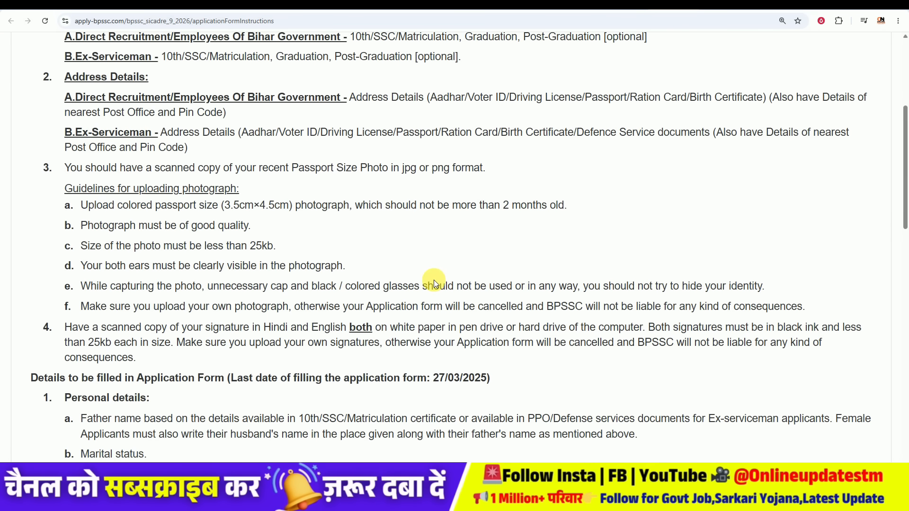
scroll(430, 282, down, 8)
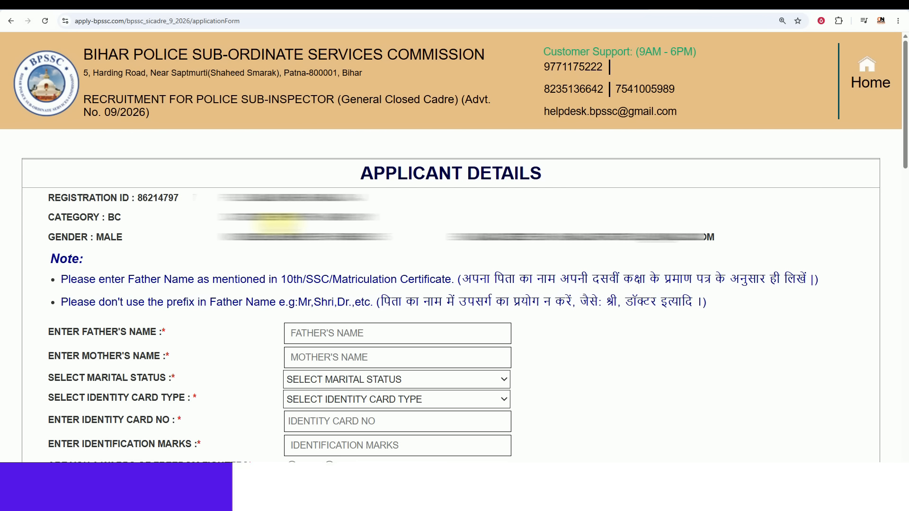
Step: Set the marital status to UNMARRIED and the identity card type to AADHAR CARD in the applicant details
scroll(770, 296, down, 5)
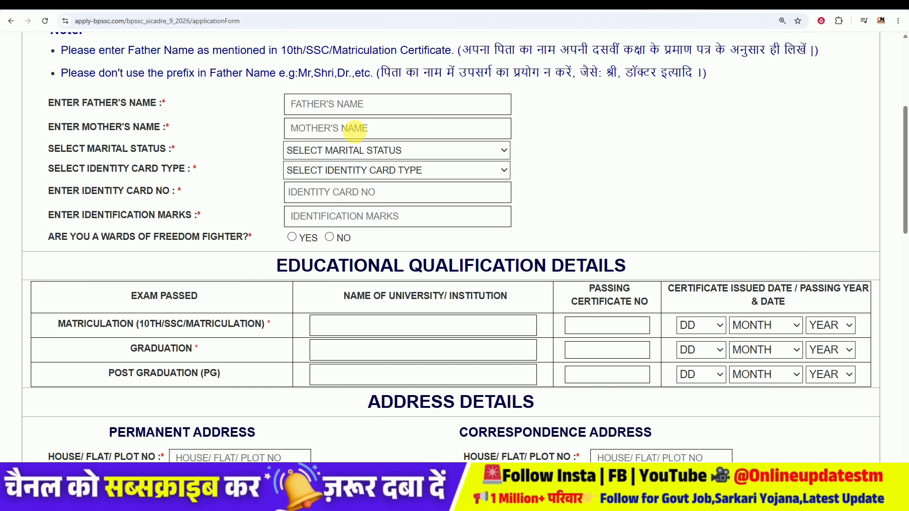
click(339, 151)
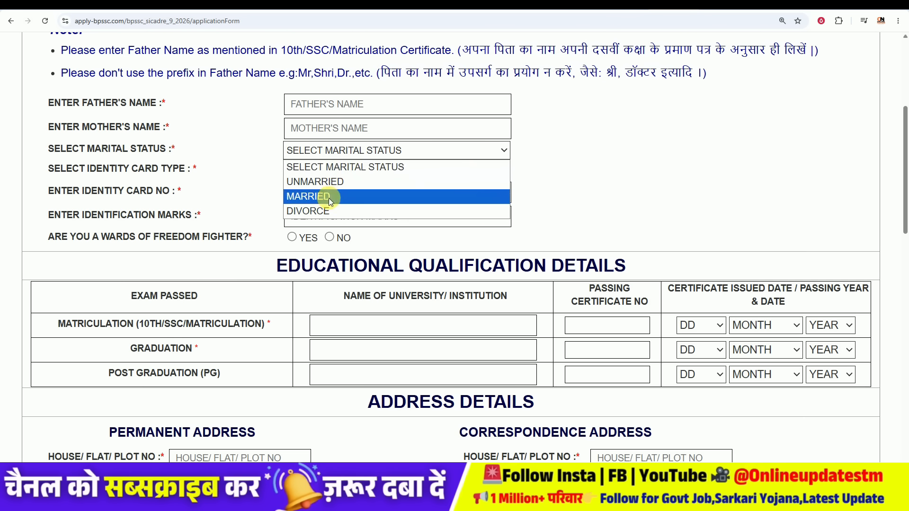
click(337, 185)
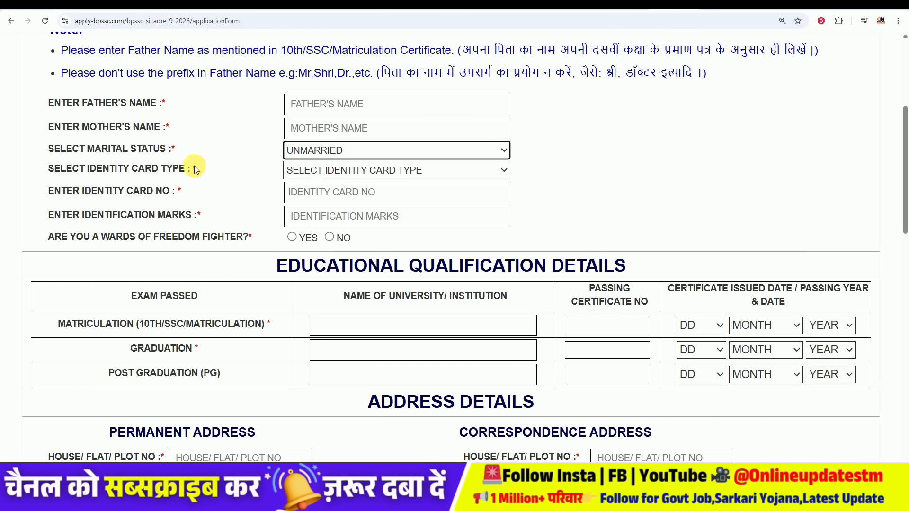
click(330, 172)
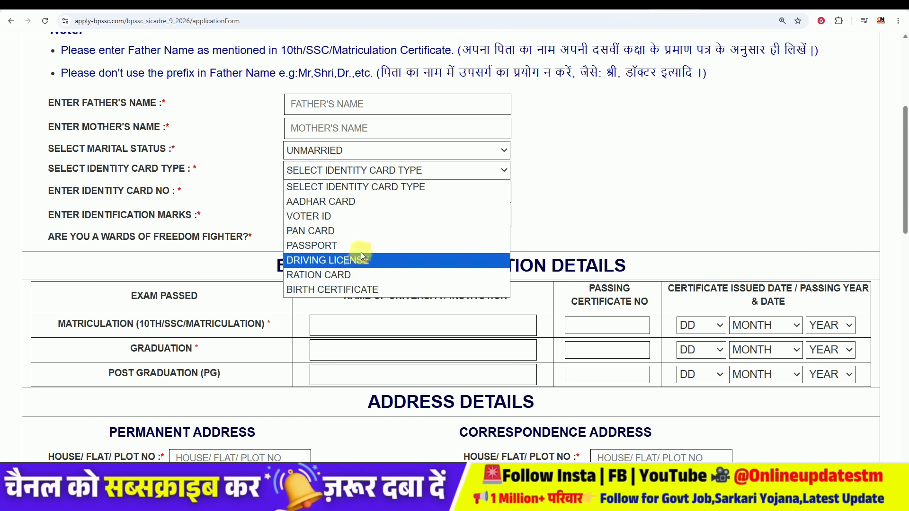
click(376, 202)
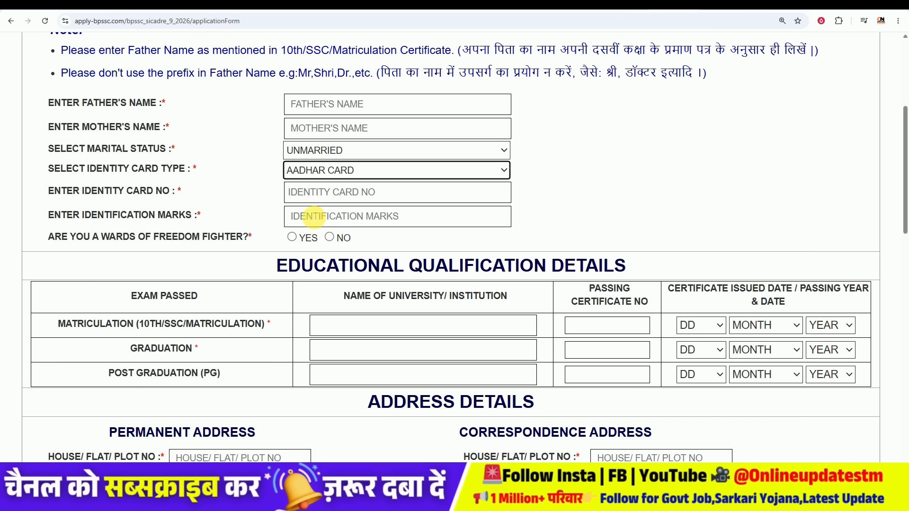
Step: Enter NO MAR as a sample identification mark and clear the field again
click(313, 217)
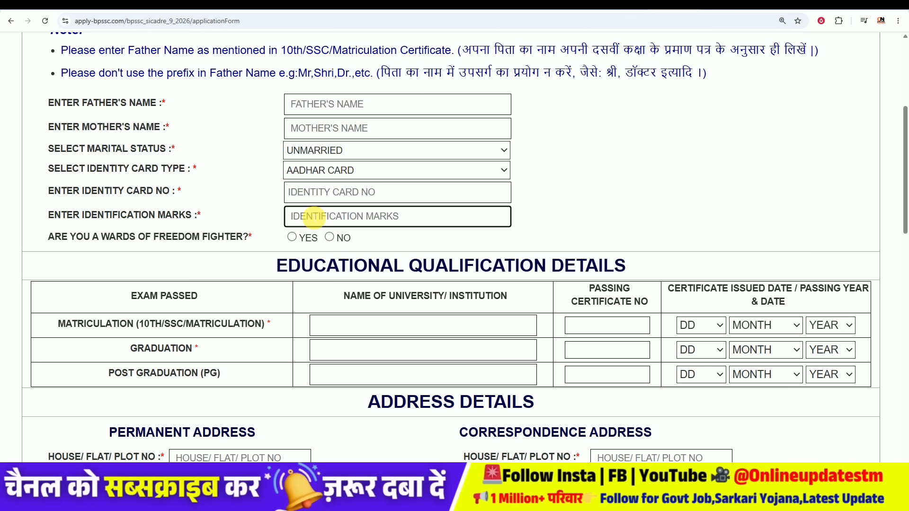
text(NO MAR)
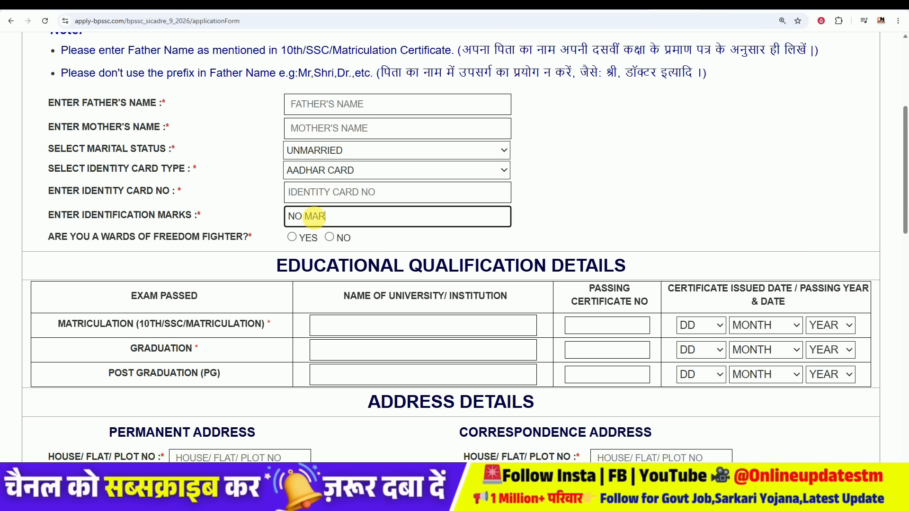
key(BackSpace)
key(BackSpace)
key(BackSpace)
key(BackSpace)
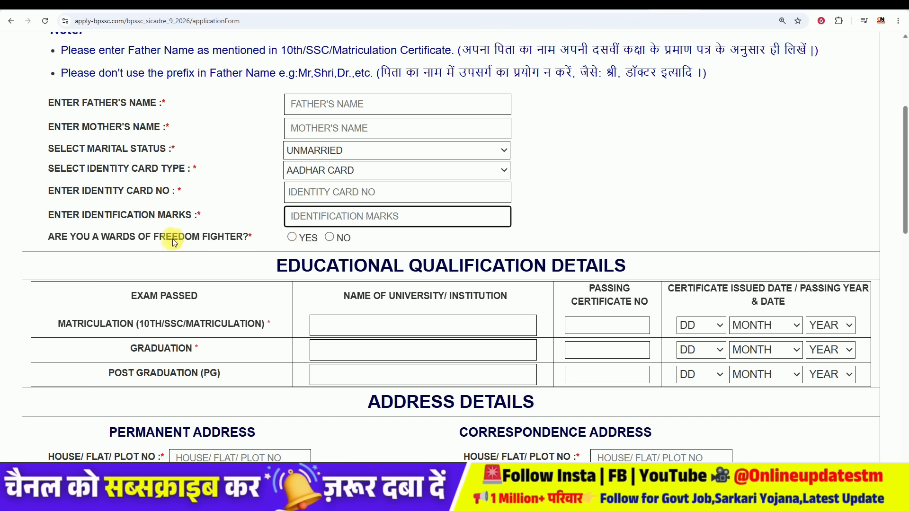
Step: Answer NO to the question about being a ward of a freedom fighter
click(286, 236)
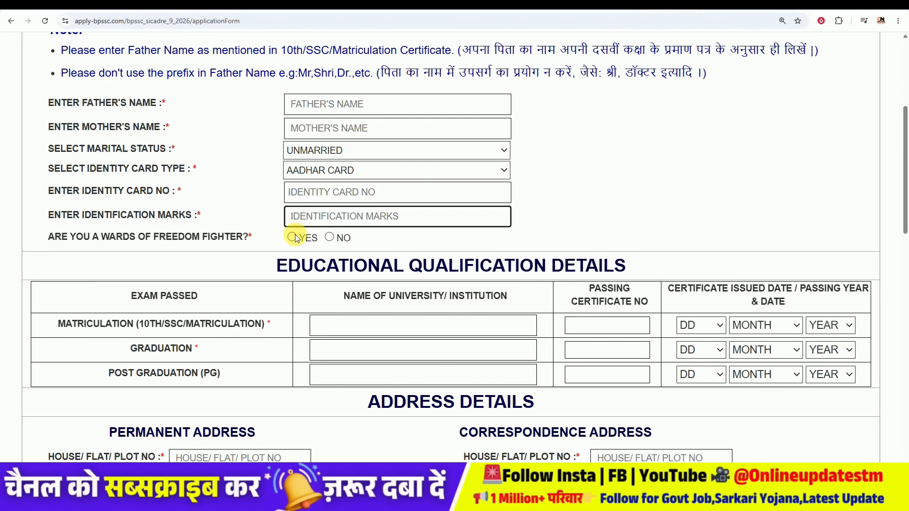
click(333, 238)
Step: Enter BSEB PATNA as the matriculation institution and set the day of its certificate date to 04
scroll(368, 246, down, 1)
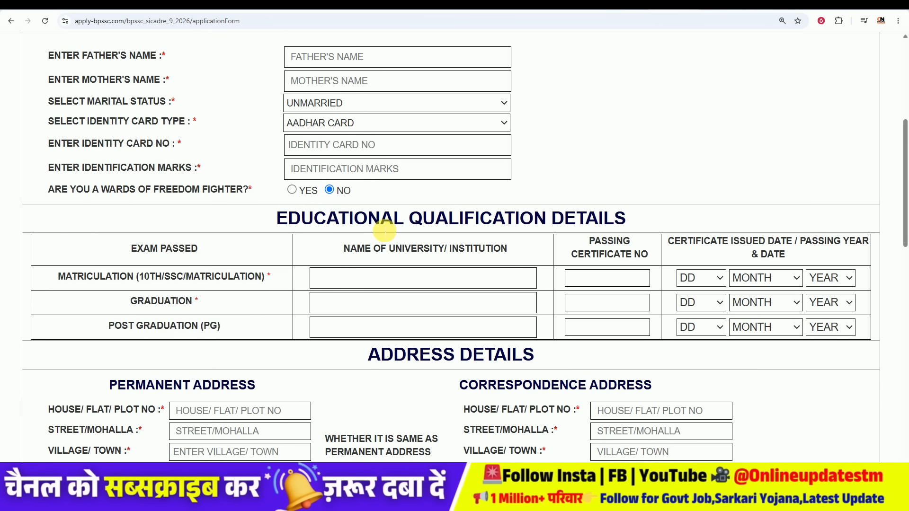
scroll(417, 233, down, 1)
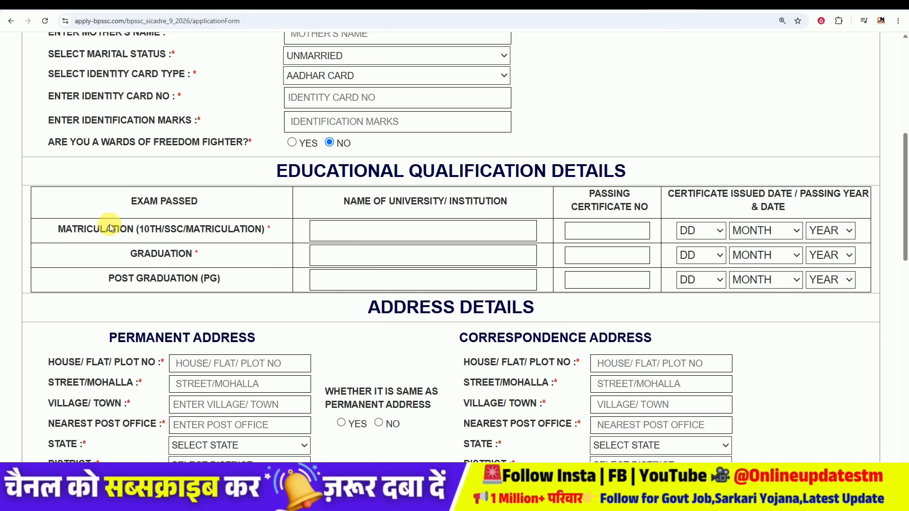
click(355, 234)
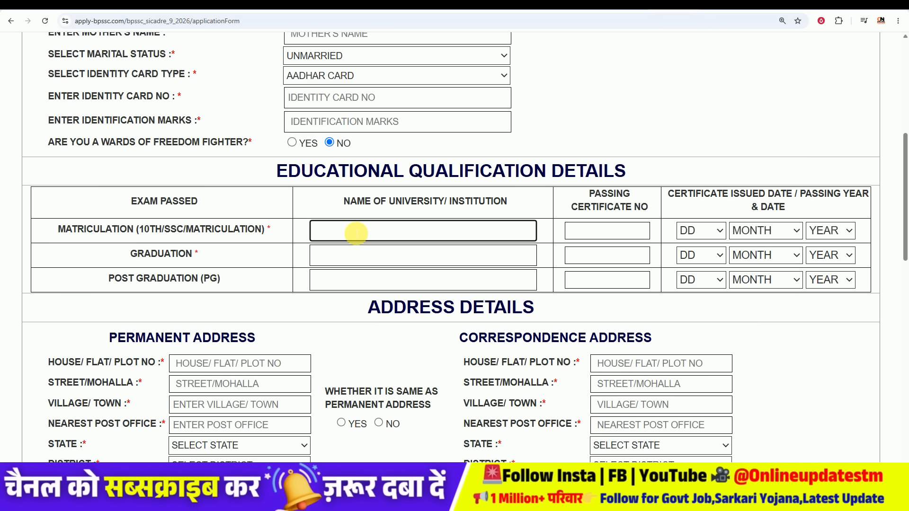
text(BSEB )
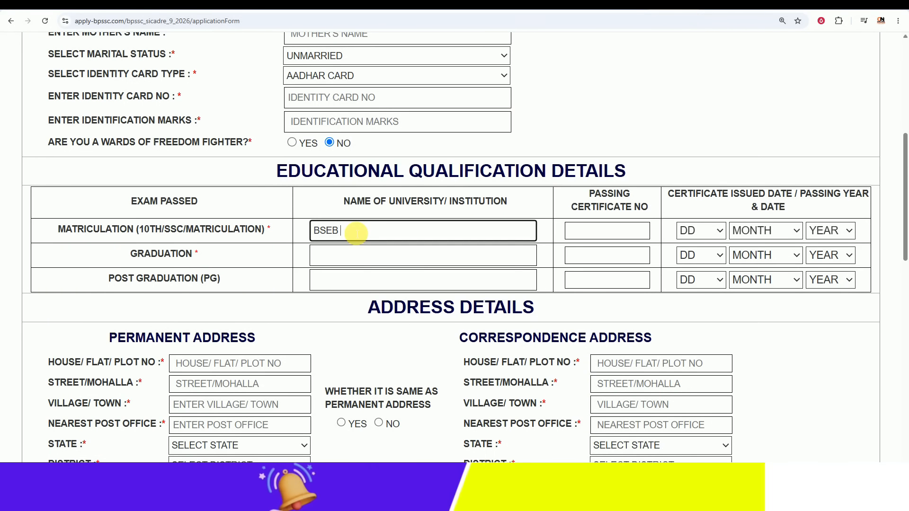
text(PATNA)
key(Tab)
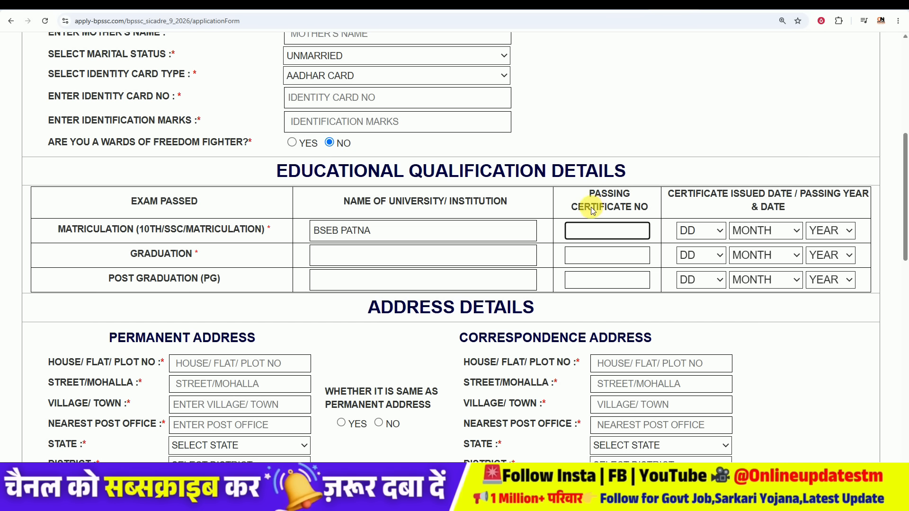
click(702, 231)
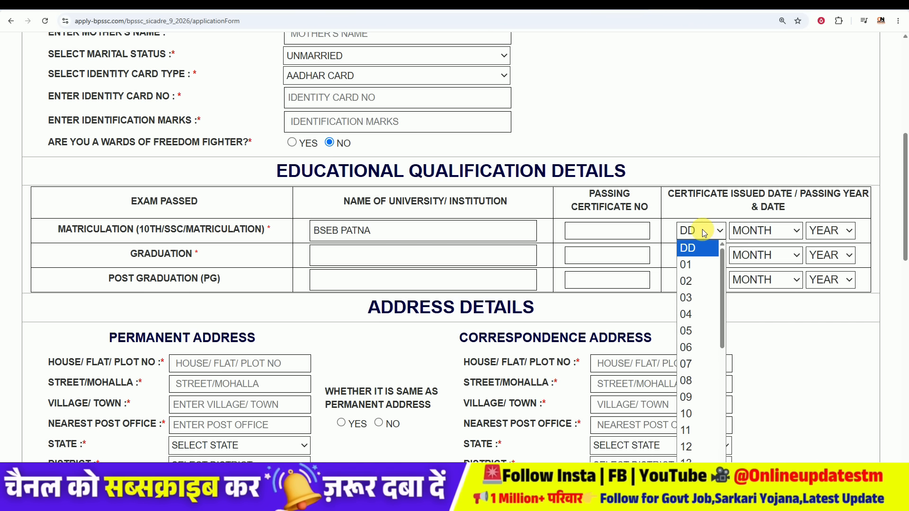
click(692, 314)
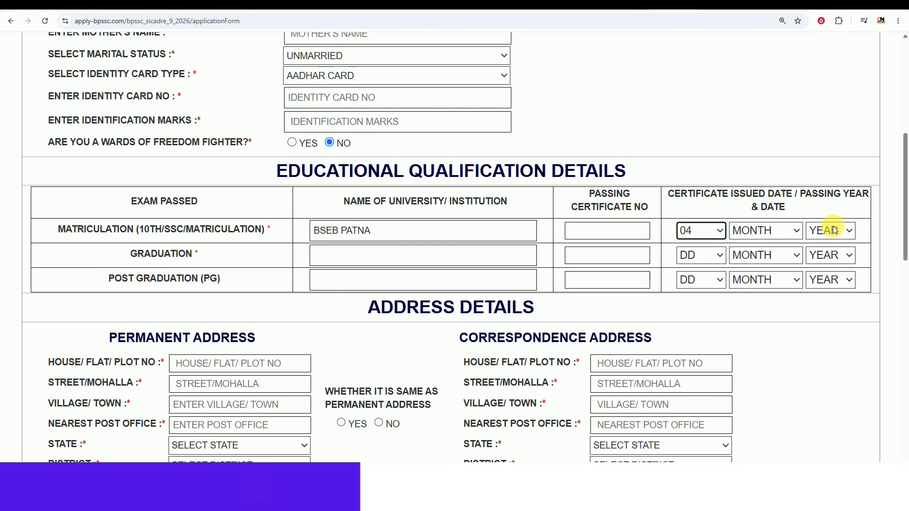
Step: Enter LNMU as the university in the graduation row of the educational qualifications
double_click(192, 254)
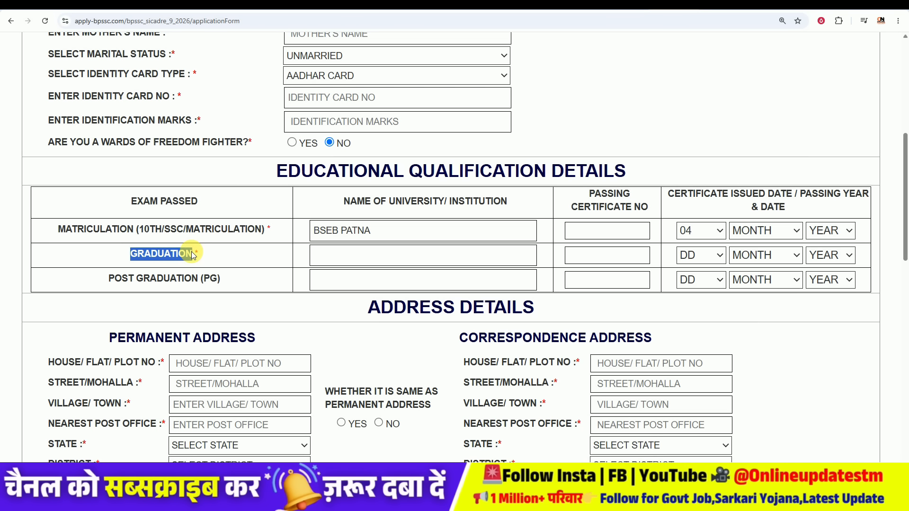
click(234, 251)
click(373, 253)
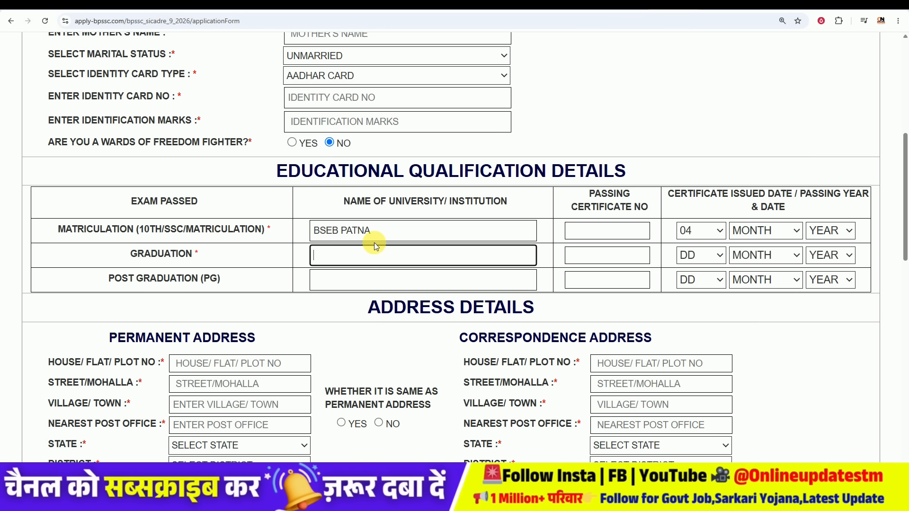
text(LNMU)
key(Tab)
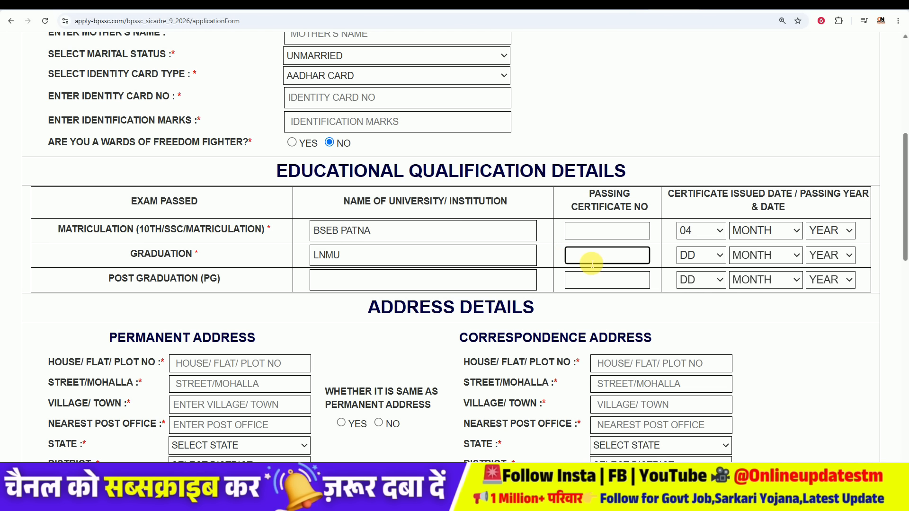
click(703, 256)
click(703, 256)
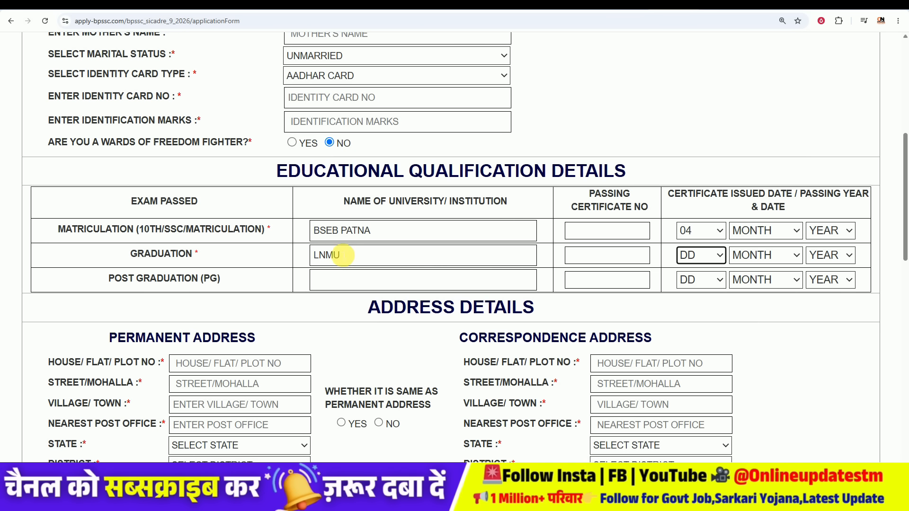
Step: Set the permanent address state to BIHAR and its district to SITAMARHI
scroll(342, 257, down, 2)
drag(362, 214, 548, 217)
drag(107, 243, 310, 244)
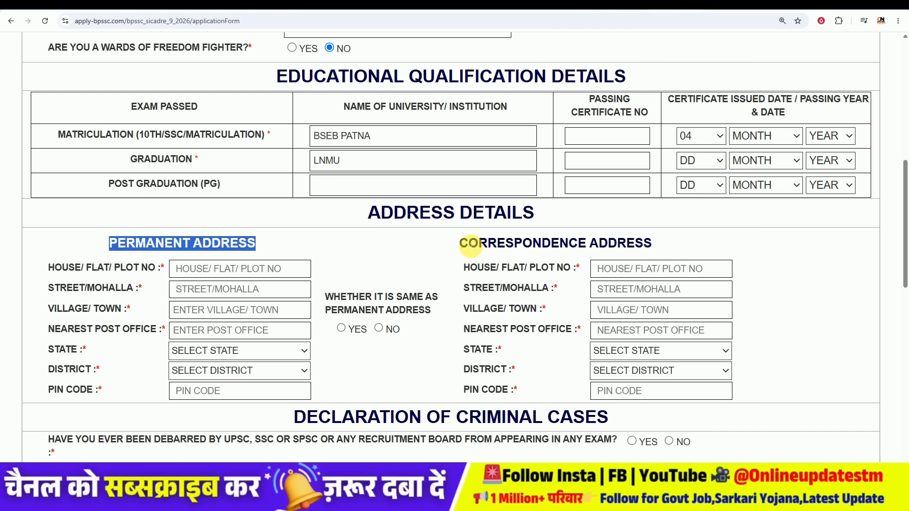
drag(460, 244, 698, 237)
click(376, 233)
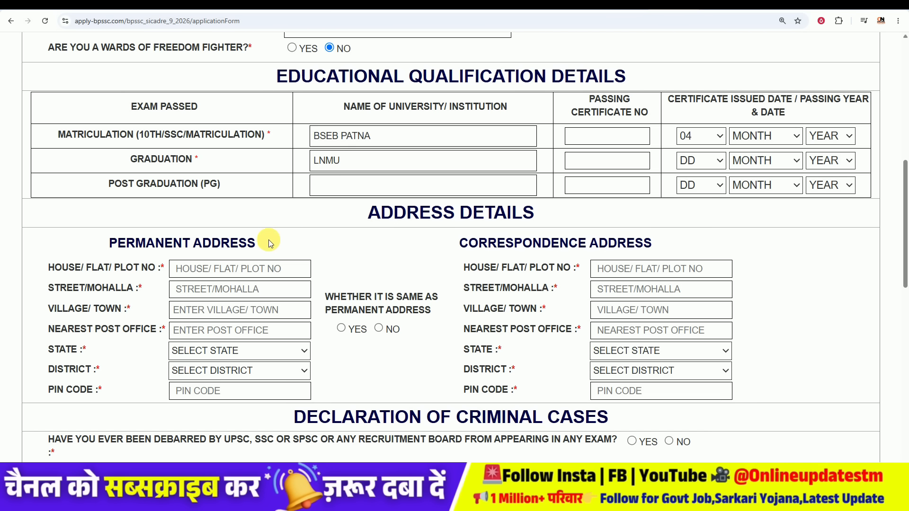
drag(45, 266, 65, 269)
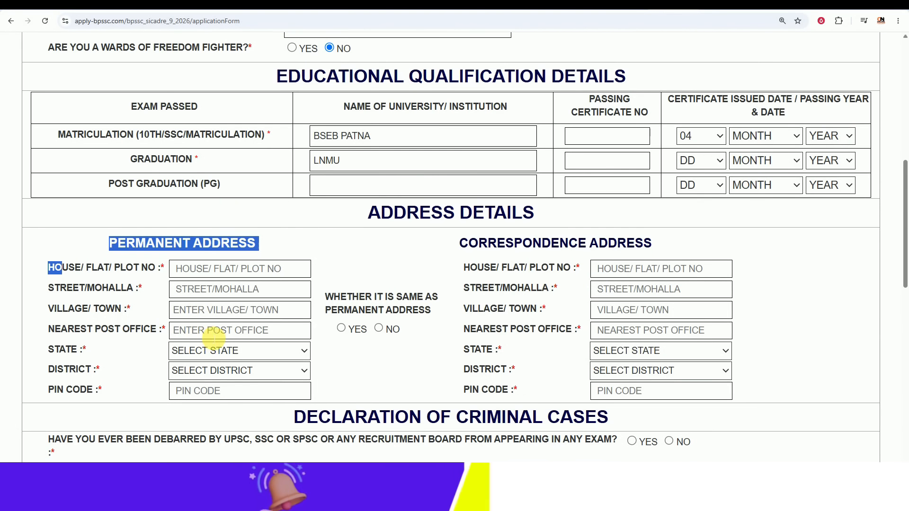
click(223, 357)
click(223, 382)
click(222, 371)
scroll(220, 265, down, 5)
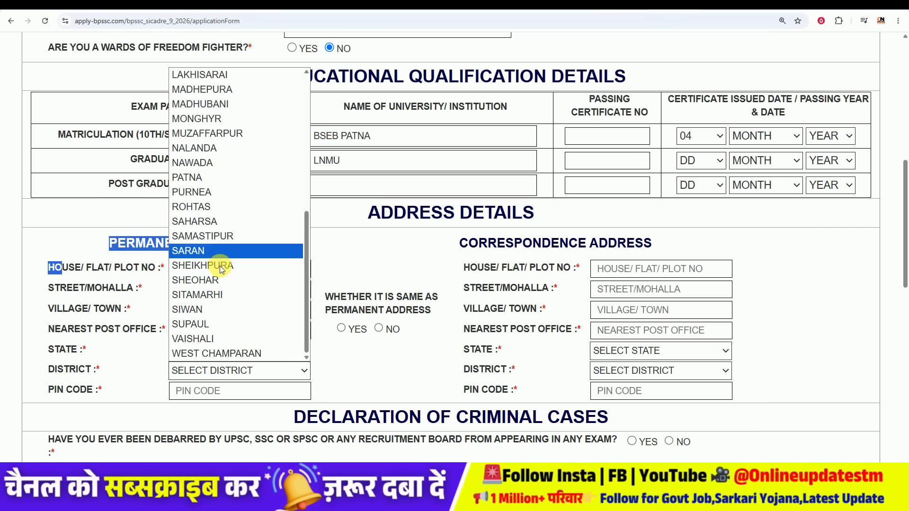
click(214, 300)
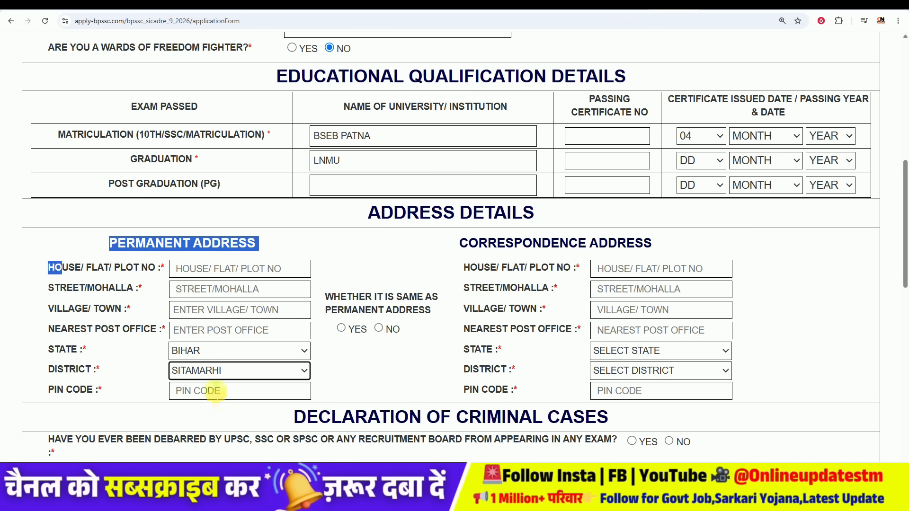
drag(104, 232, 305, 218)
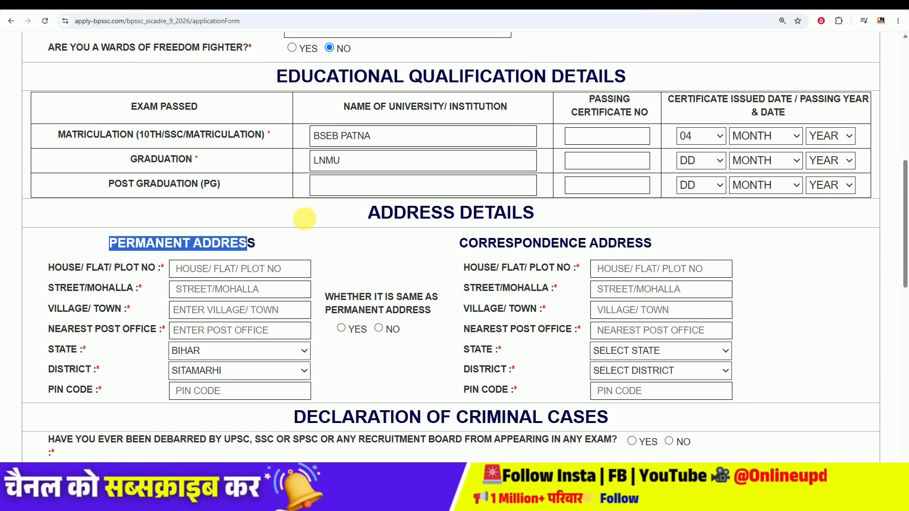
drag(462, 243, 683, 243)
click(421, 271)
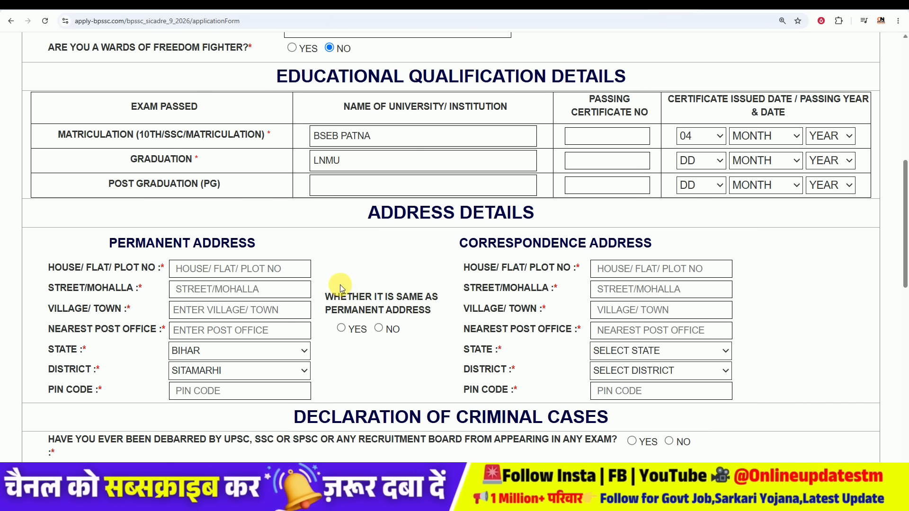
Step: Answer NO to the exam debarment question and to criminal proceeding questions A to E in the declaration
scroll(340, 285, down, 5)
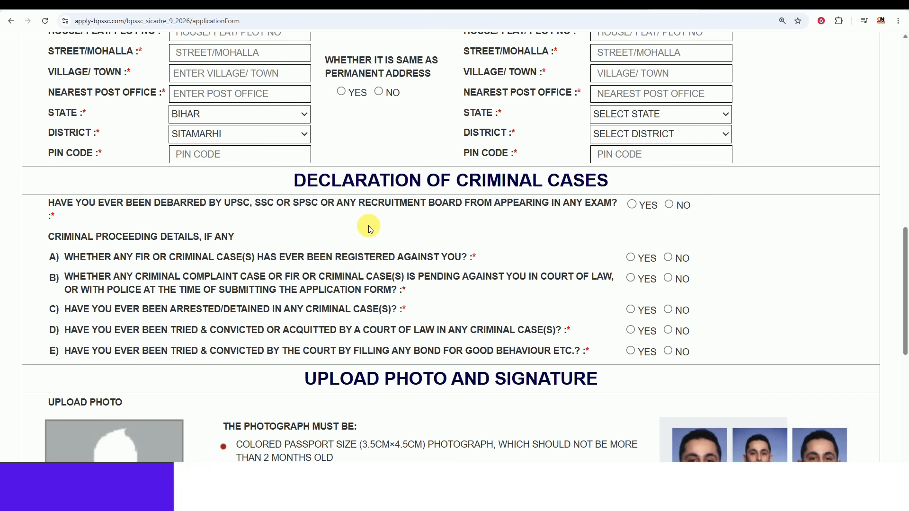
drag(295, 182, 616, 185)
click(641, 185)
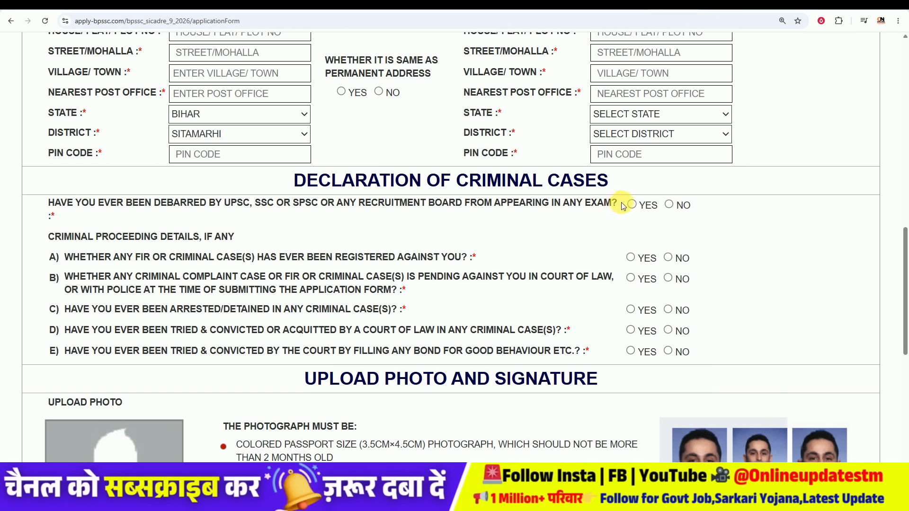
click(669, 204)
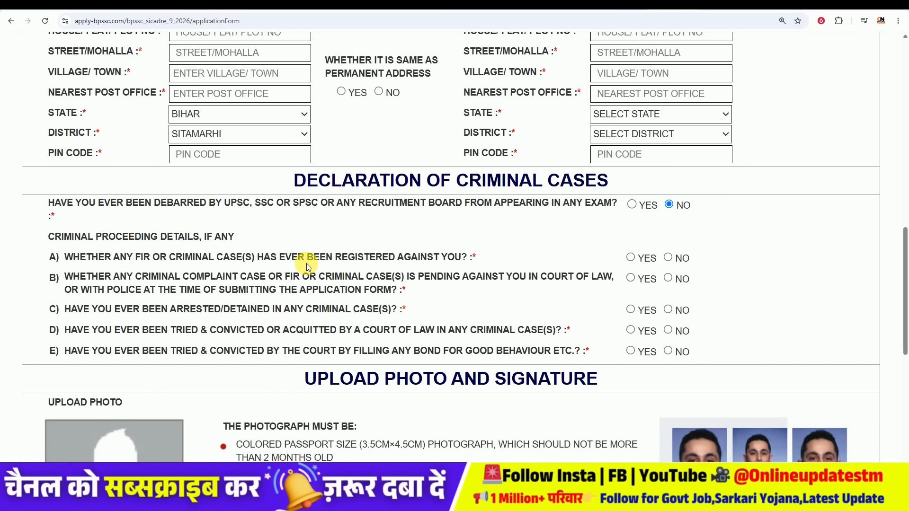
click(668, 257)
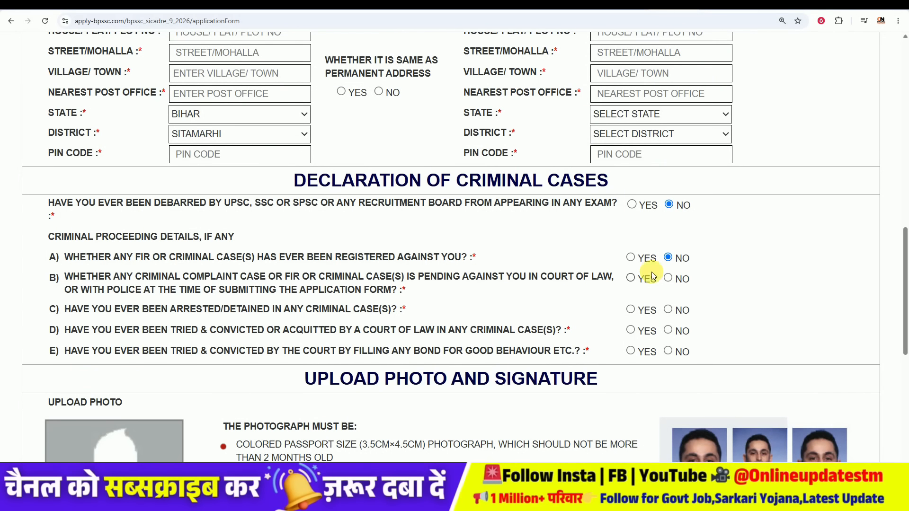
click(669, 278)
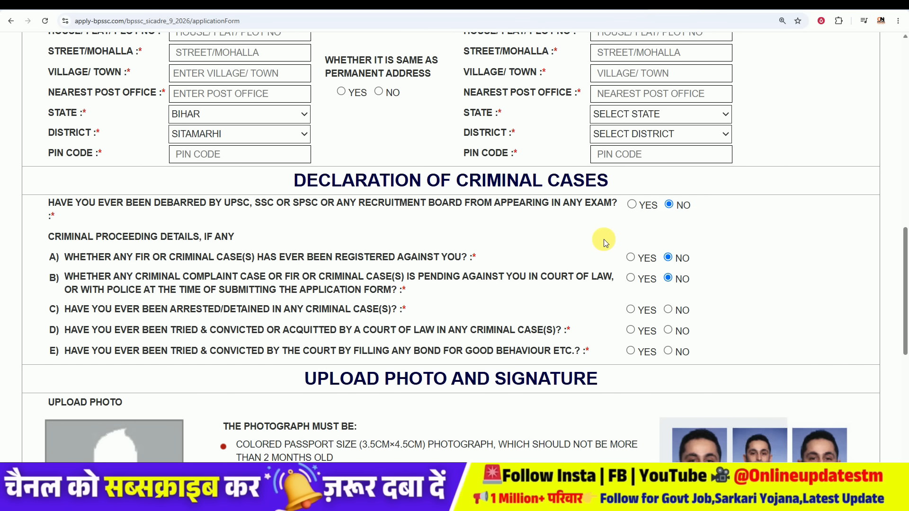
click(669, 309)
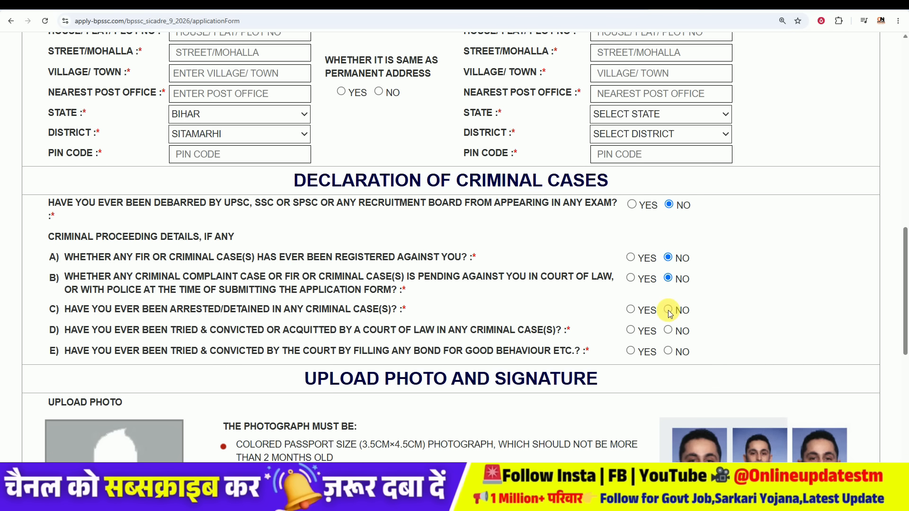
click(668, 330)
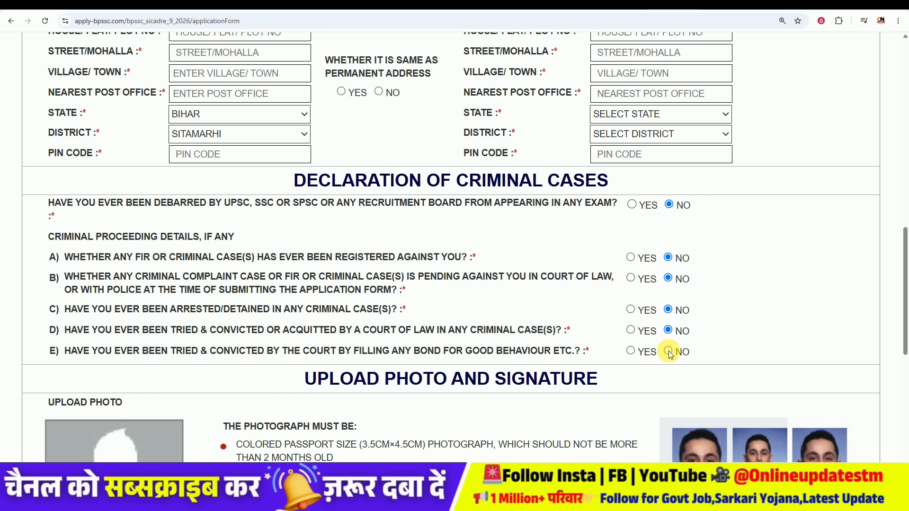
click(668, 350)
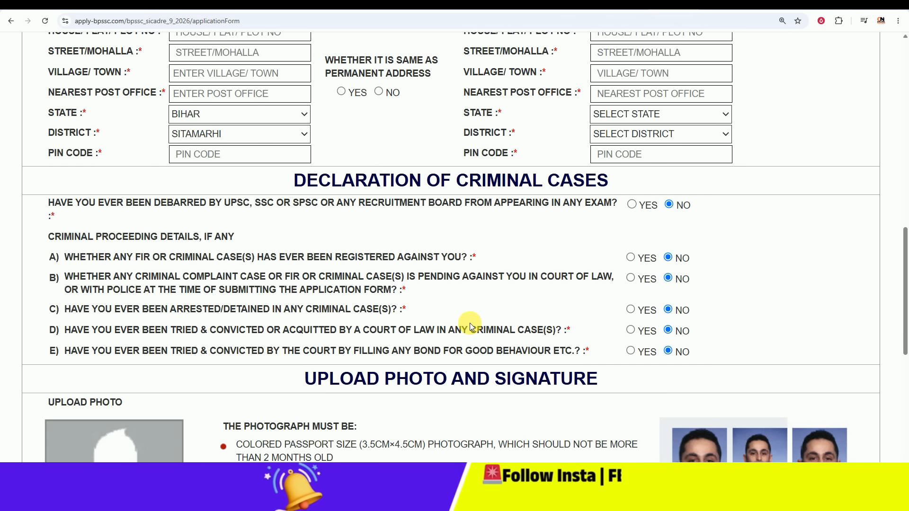
Step: Go through the photograph requirements and upload MY PHOTO 2.JPG as the applicant's photo
scroll(470, 323, down, 3)
drag(298, 237, 571, 244)
click(537, 281)
scroll(459, 260, down, 3)
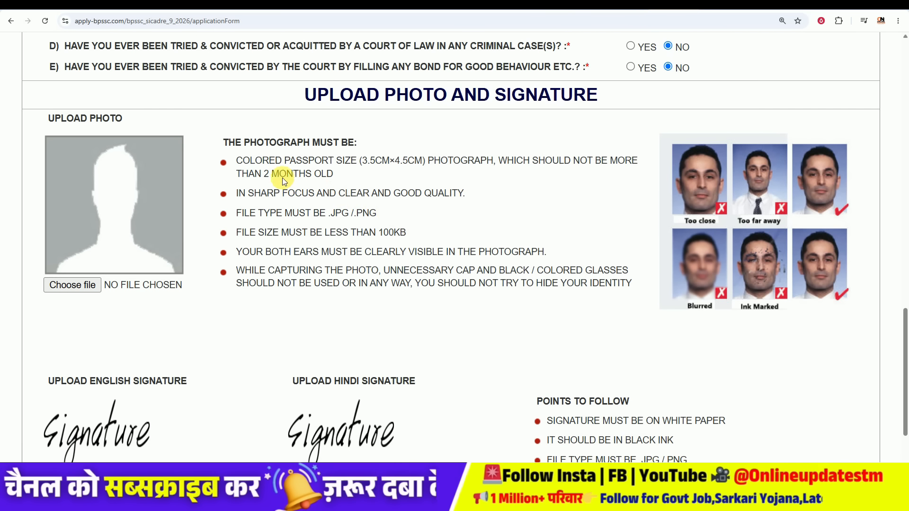
drag(264, 175, 348, 185)
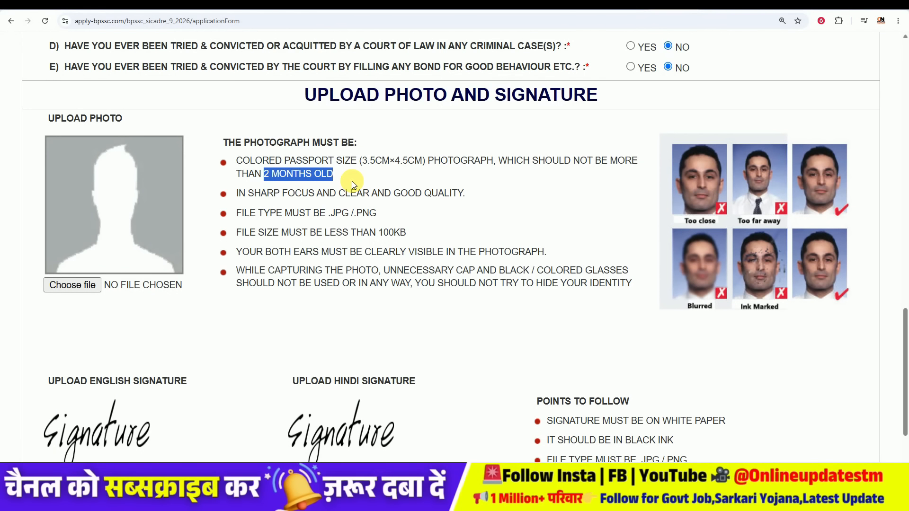
click(477, 177)
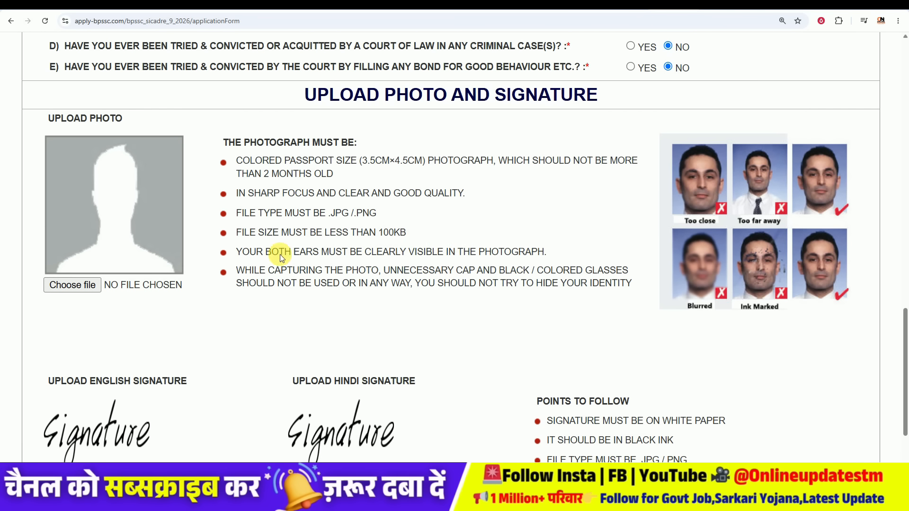
click(72, 285)
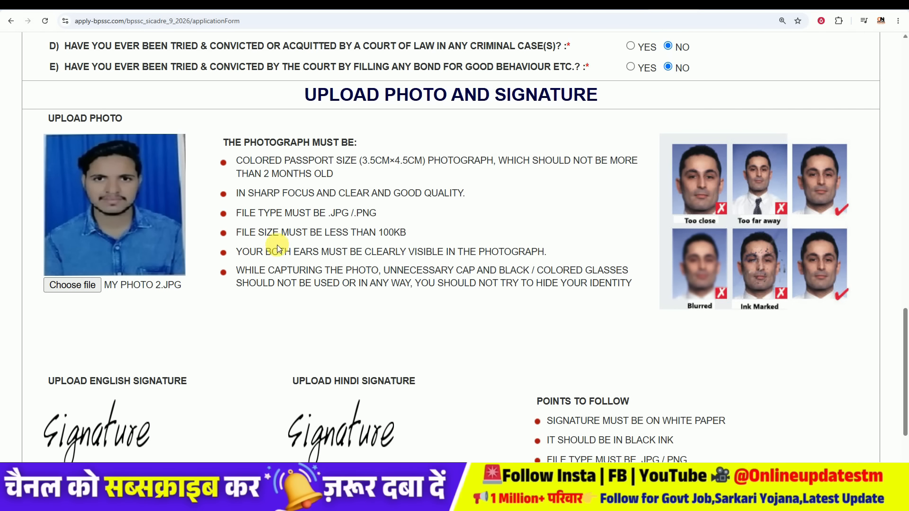
Step: Examine the sample photos and the upload sections for the English and Hindi signatures
scroll(277, 246, down, 3)
scroll(277, 245, up, 2)
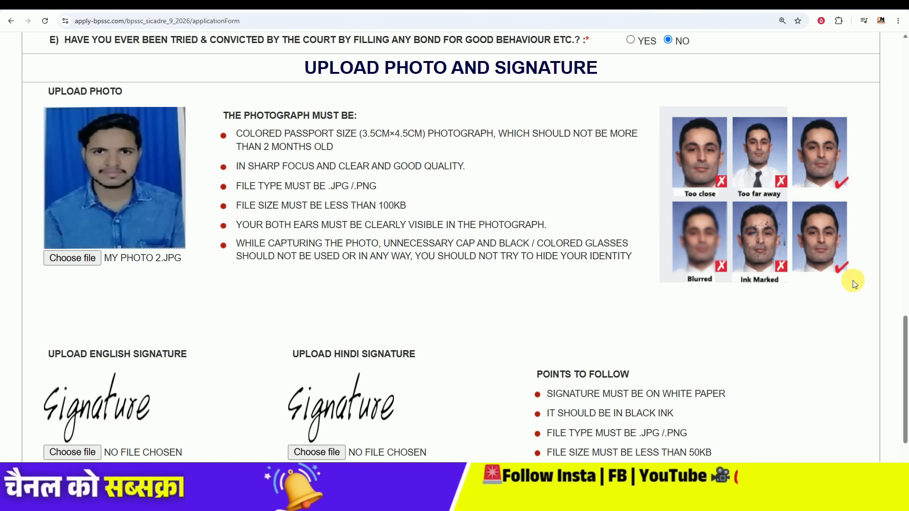
scroll(363, 287, down, 2)
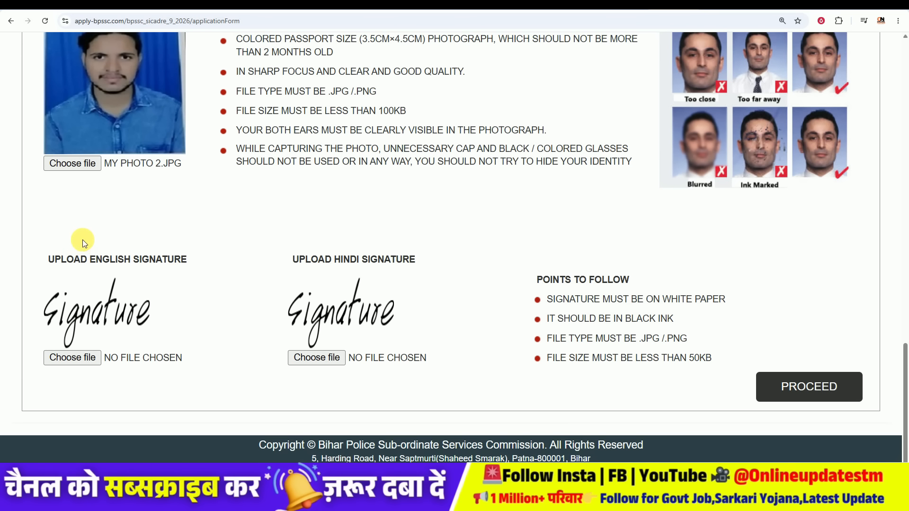
drag(82, 260, 162, 260)
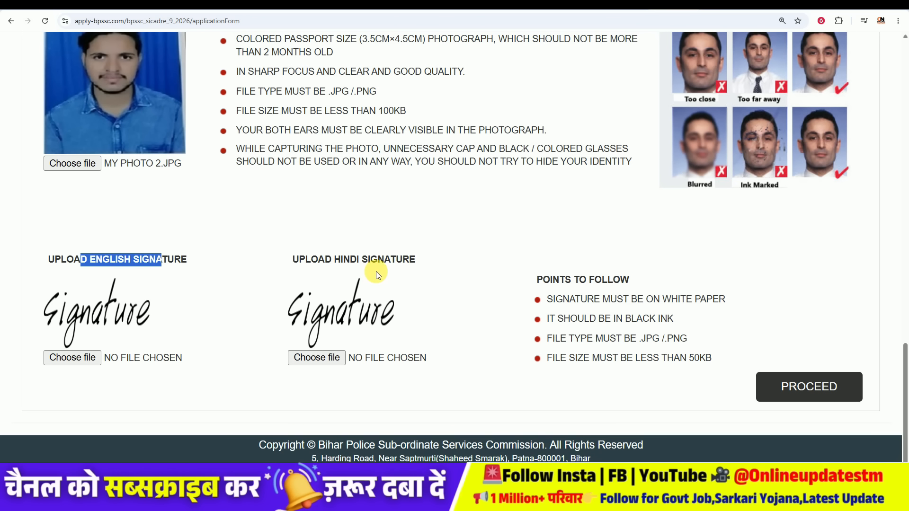
click(201, 249)
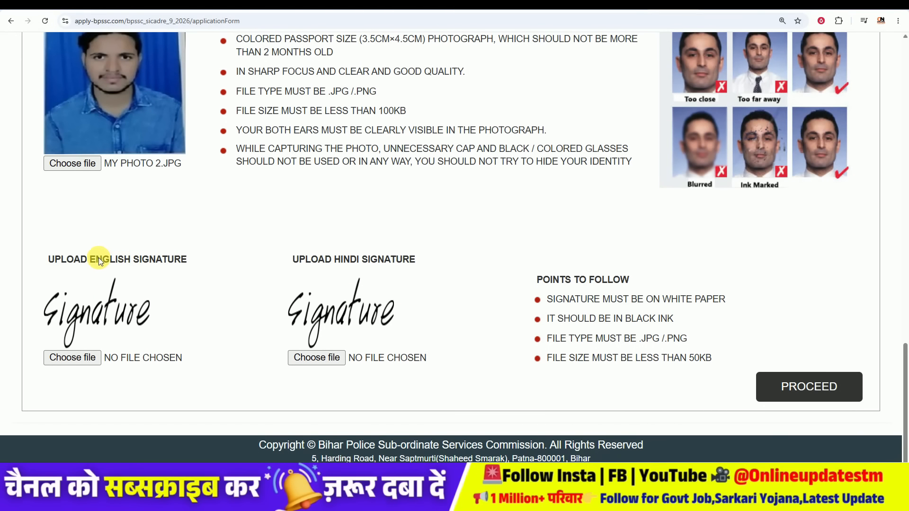
Step: Check the English and Hindi signature sections and proceed to the application preview
drag(96, 260, 196, 270)
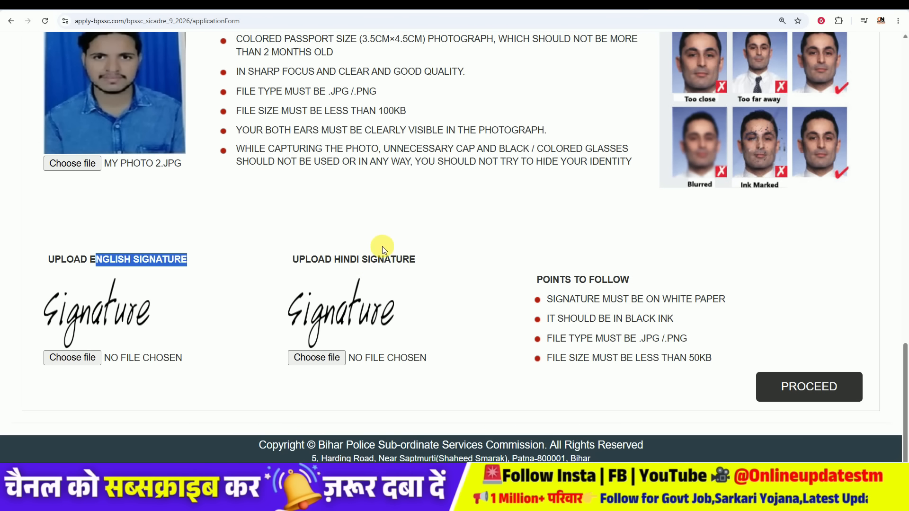
drag(338, 262, 428, 258)
click(468, 238)
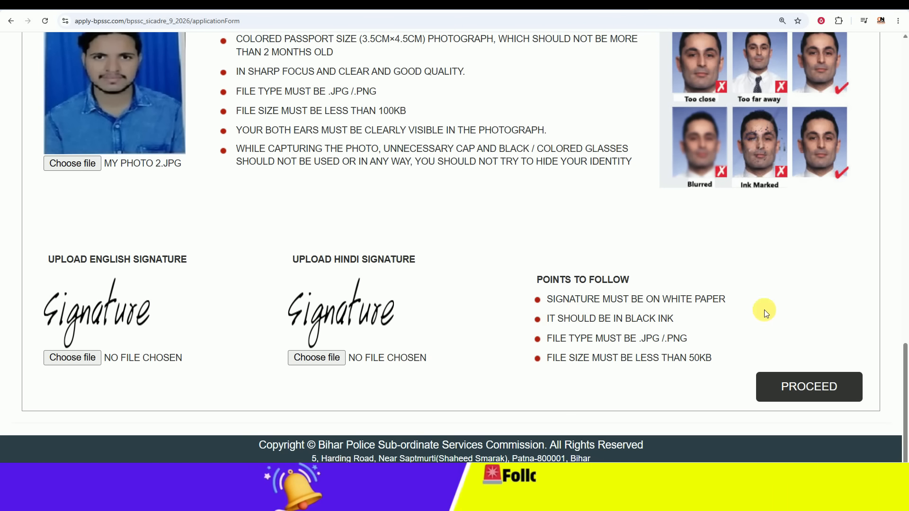
click(796, 385)
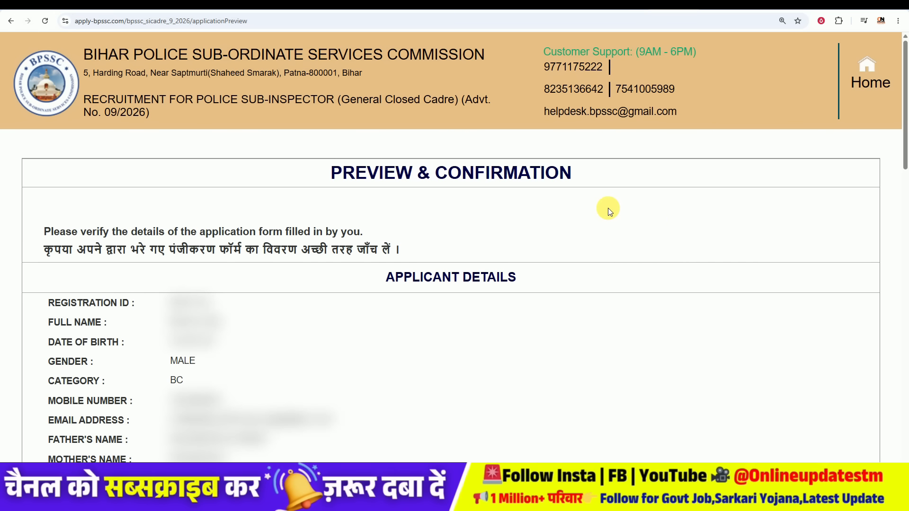
Step: Review the filled-in details in the preview and submit the application, confirming that the details have been verified
scroll(482, 213, down, 10)
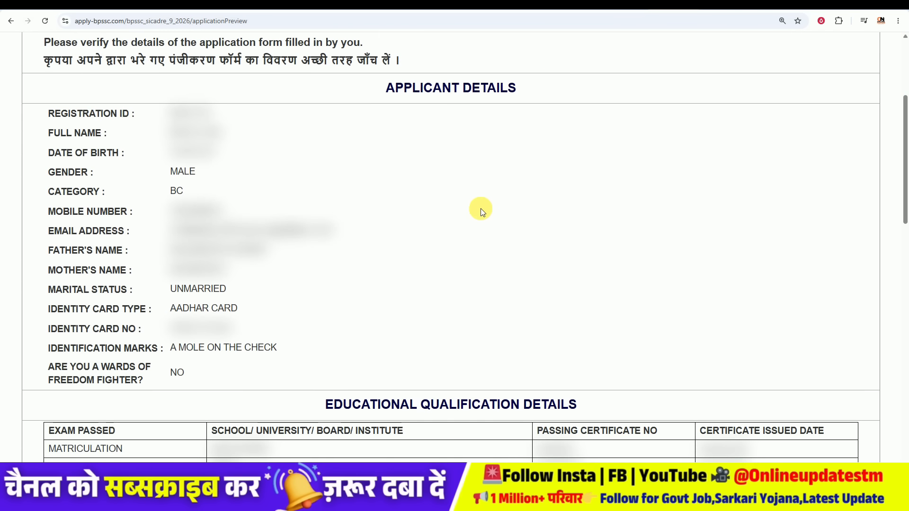
scroll(481, 211, down, 10)
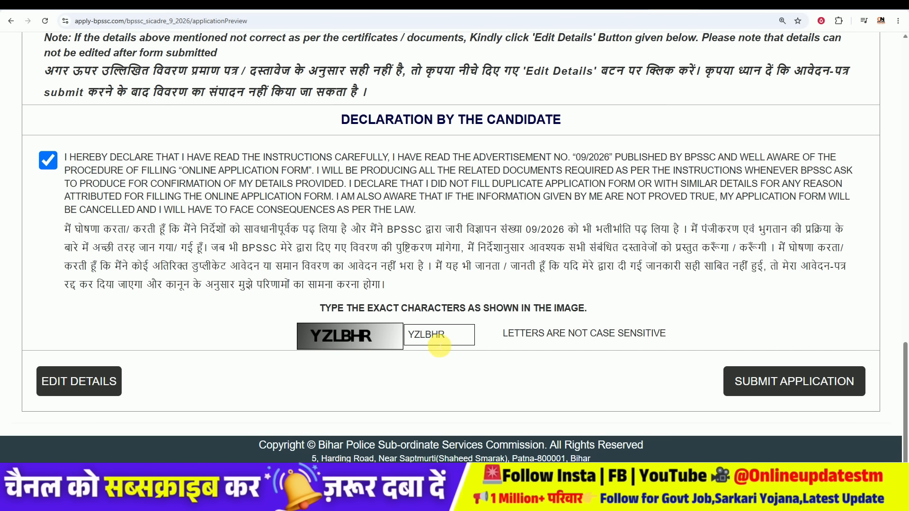
click(765, 389)
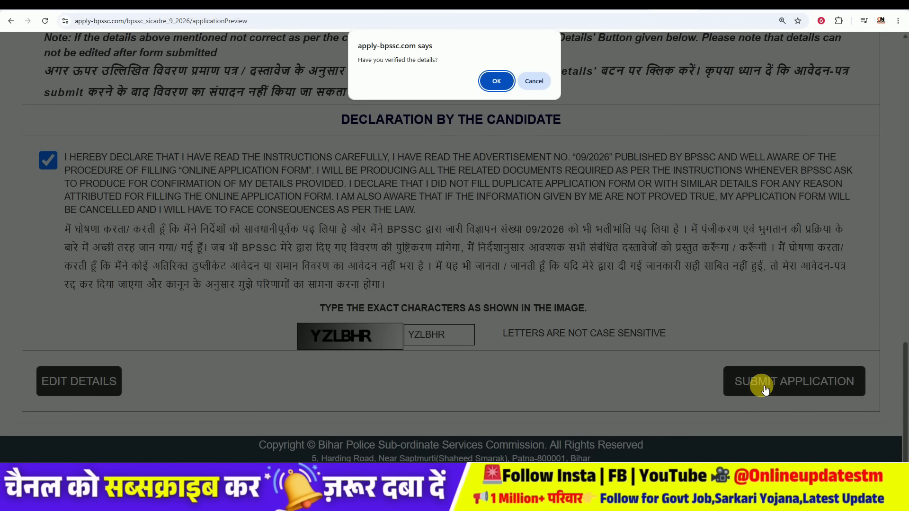
click(496, 82)
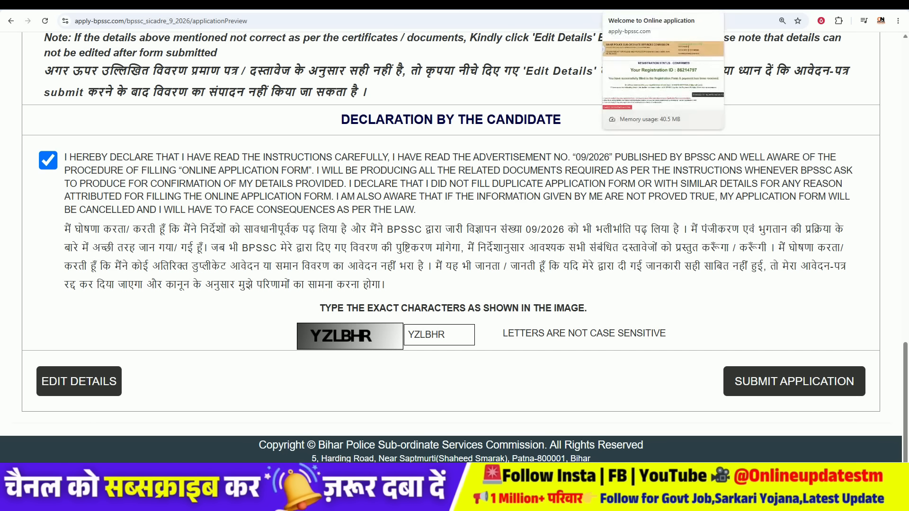
Step: Switch to the onlineupdatestm.in vacancy article and open its Online Apply link to the recruitment portal
click(566, 5)
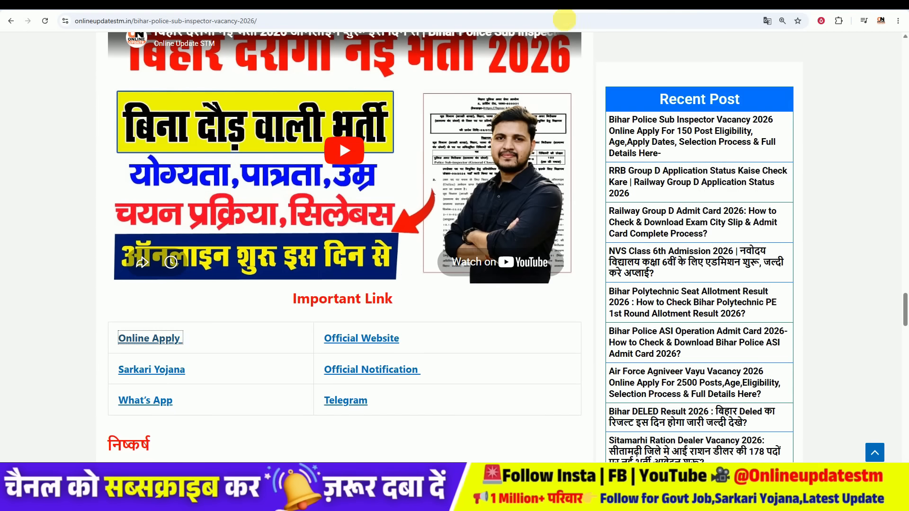
click(164, 341)
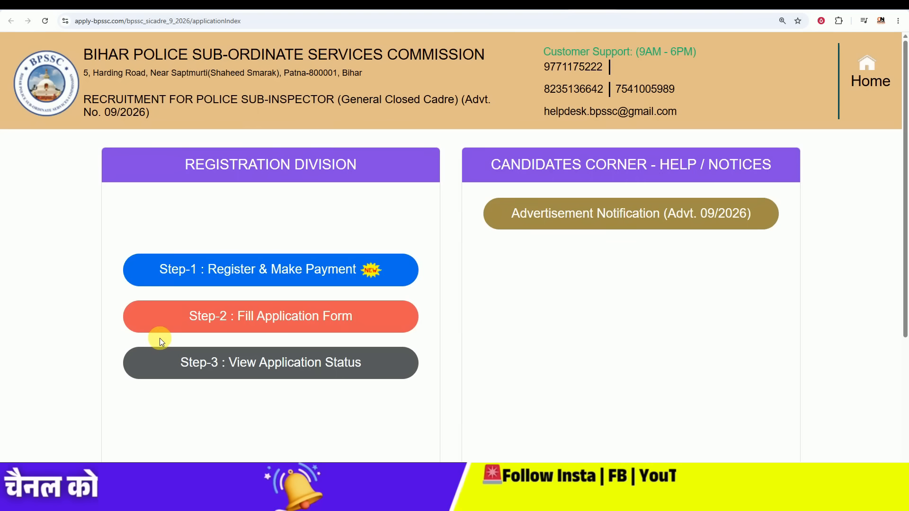